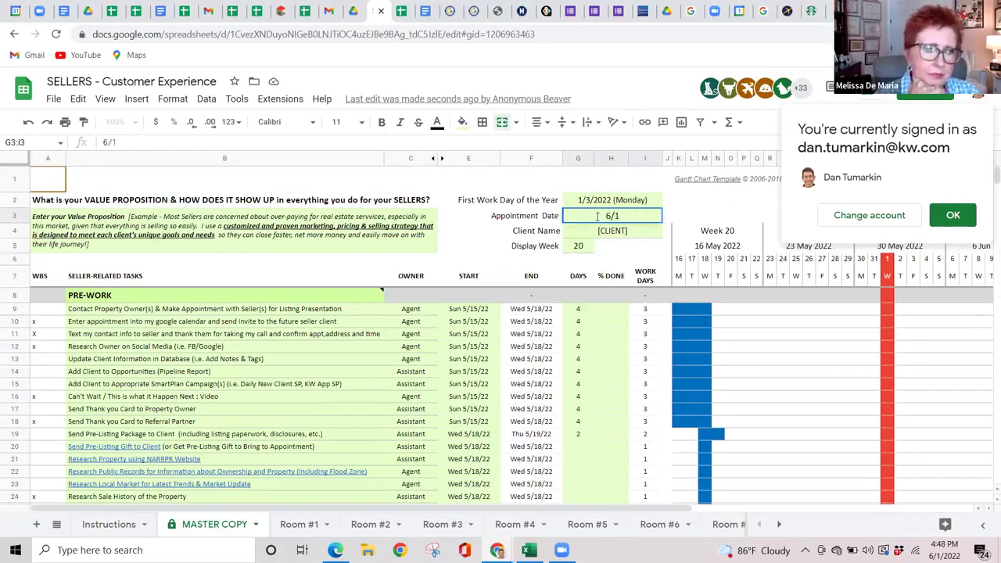
# Set the Appointment Date to 6/1 and the Display Week to 21 on the MASTER COPY sheet, accepting the protected-range edits.
pyautogui.press('Return')
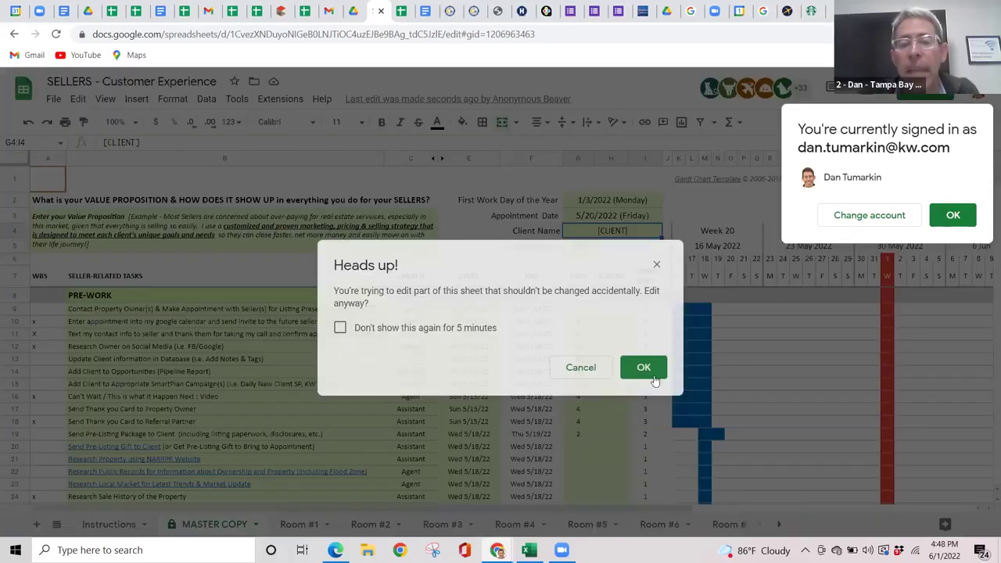
pyautogui.click(650, 370)
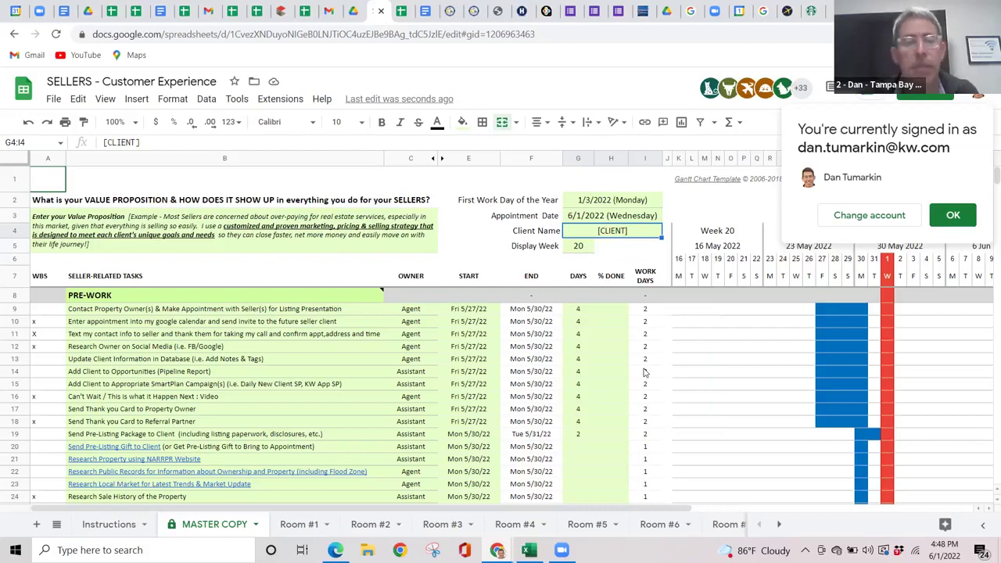
pyautogui.hotkey('ctrl', 'z')
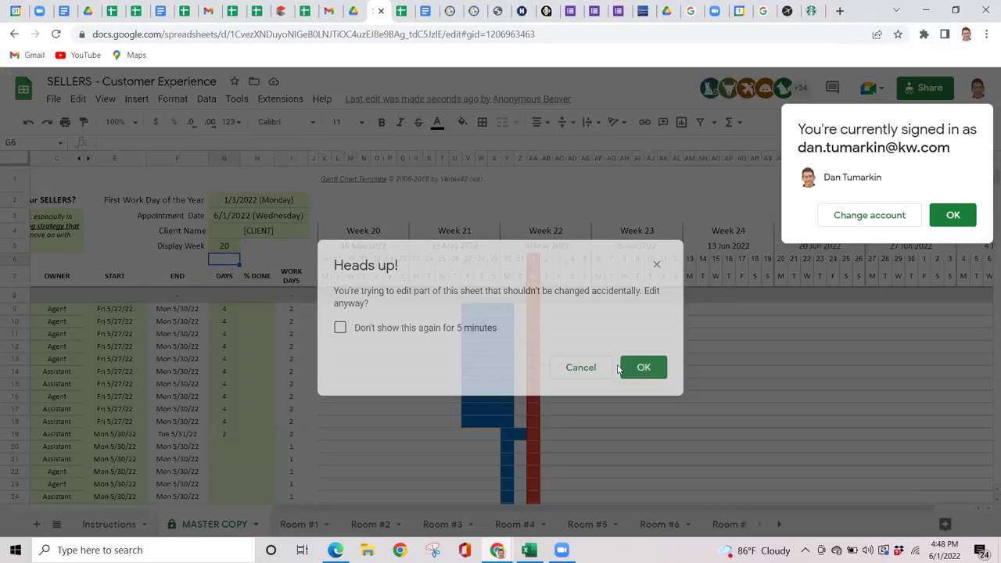
pyautogui.click(619, 368)
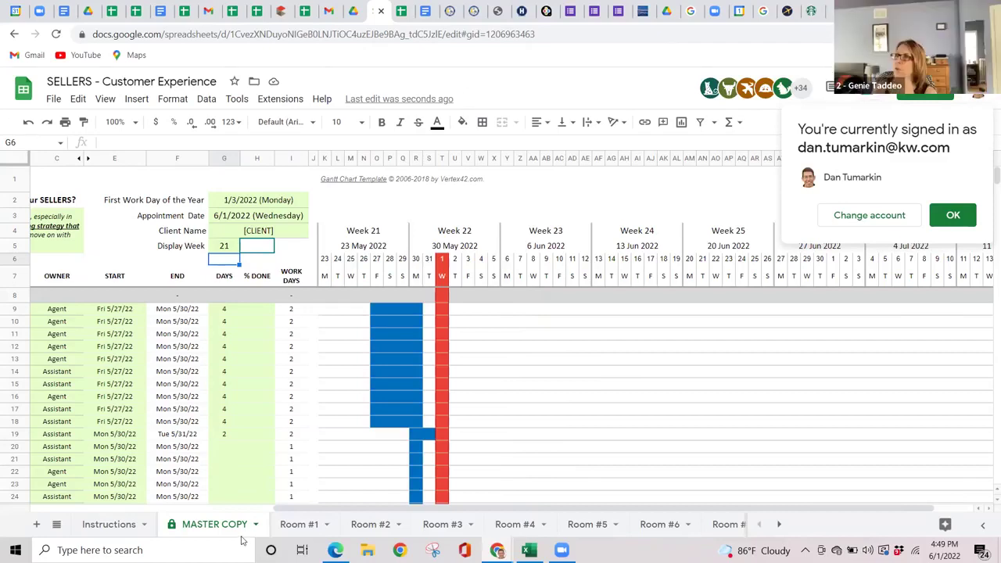
# Review the highlighted edits on the MASTER COPY sheet in the version history entry from Today, 4:48 PM.
pyautogui.hotkey('ctrl', 'alt', 'shift', 'h')
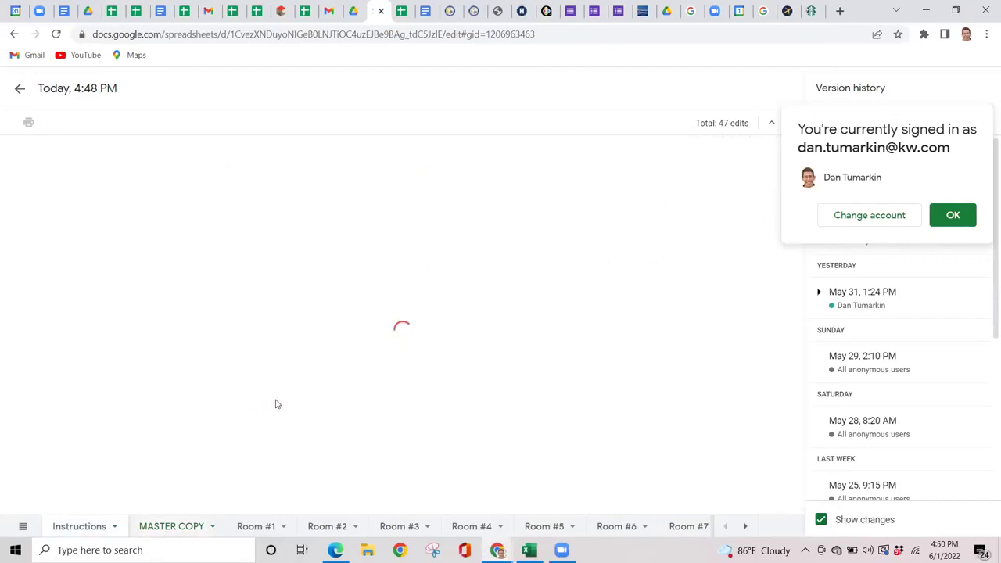
pyautogui.click(179, 527)
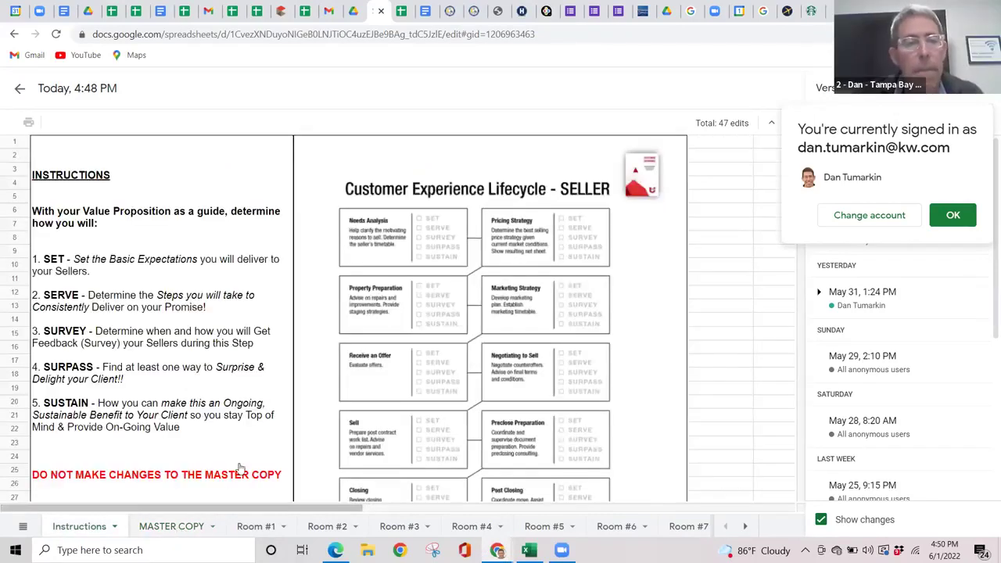
pyautogui.scroll(-1, 240, 468)
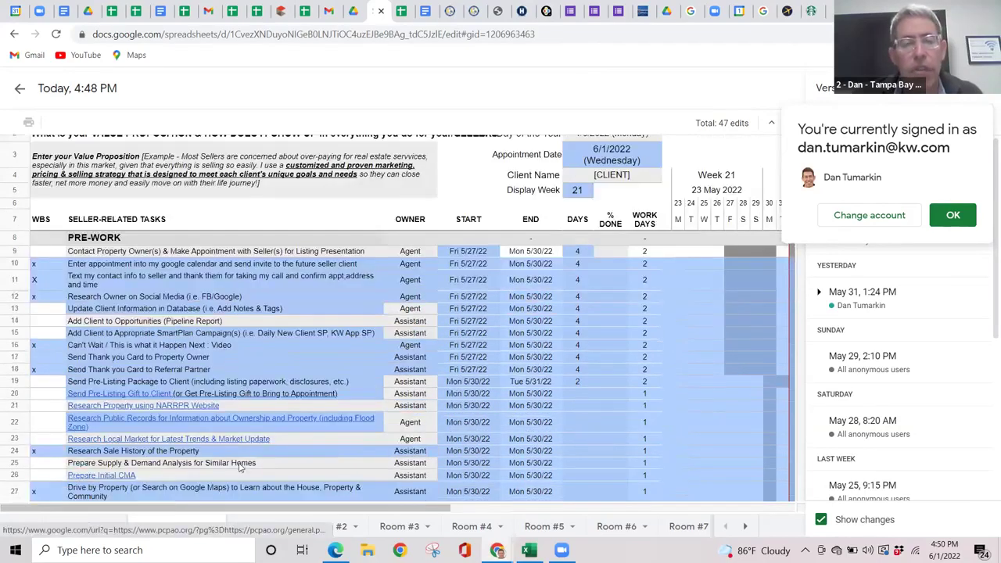
pyautogui.scroll(-1, 240, 466)
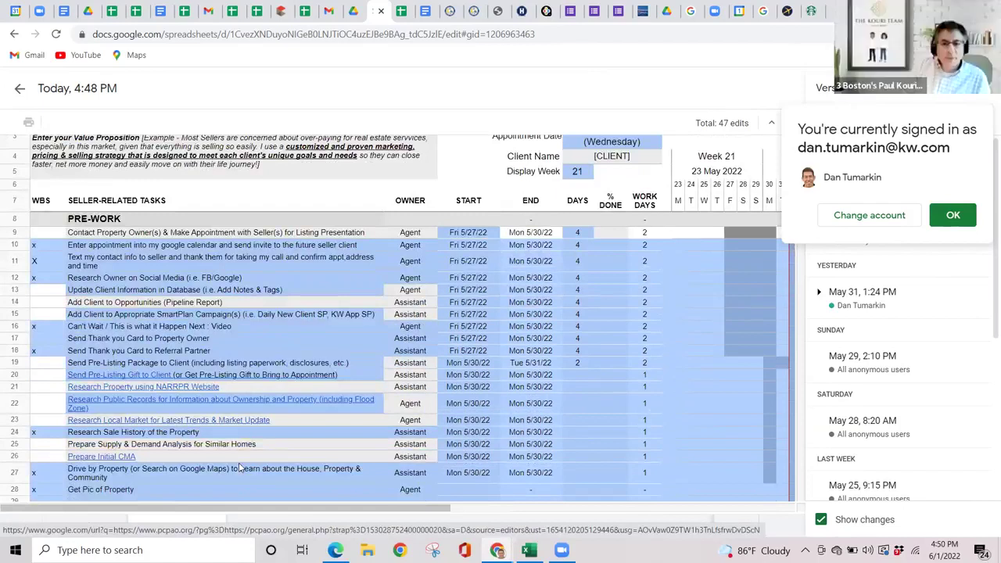
pyautogui.scroll(1, 240, 467)
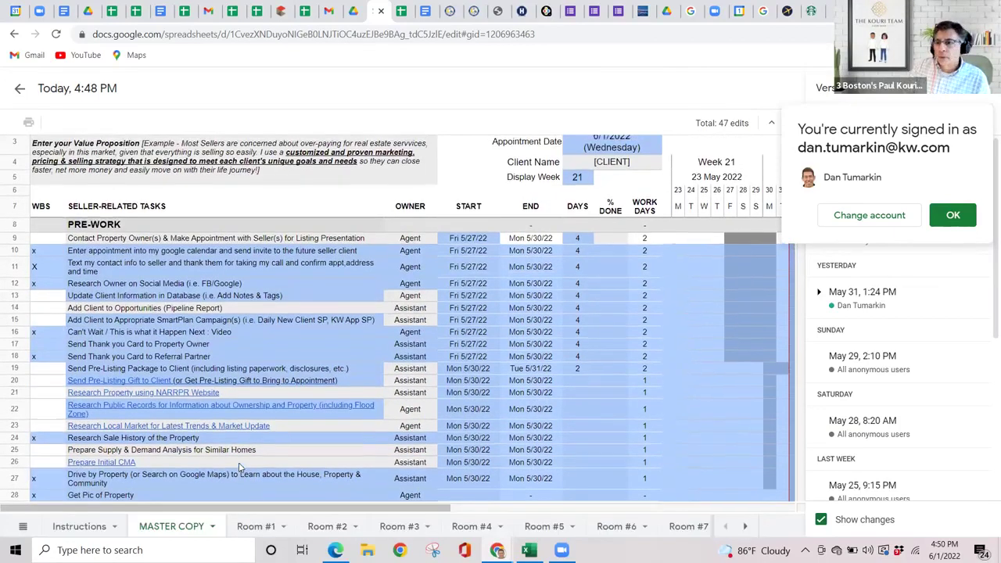
pyautogui.scroll(3, 240, 467)
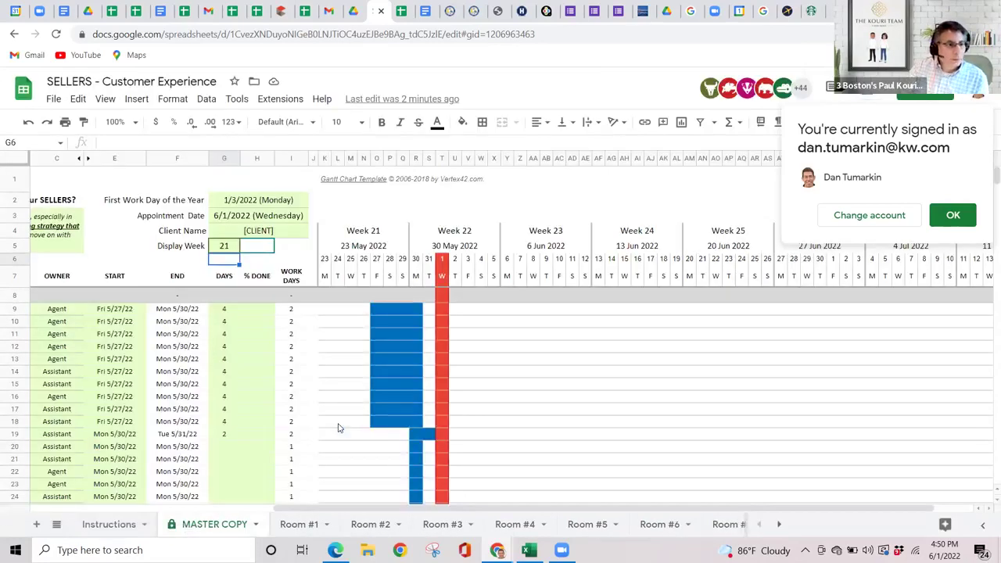
pyautogui.scroll(-1, 338, 426)
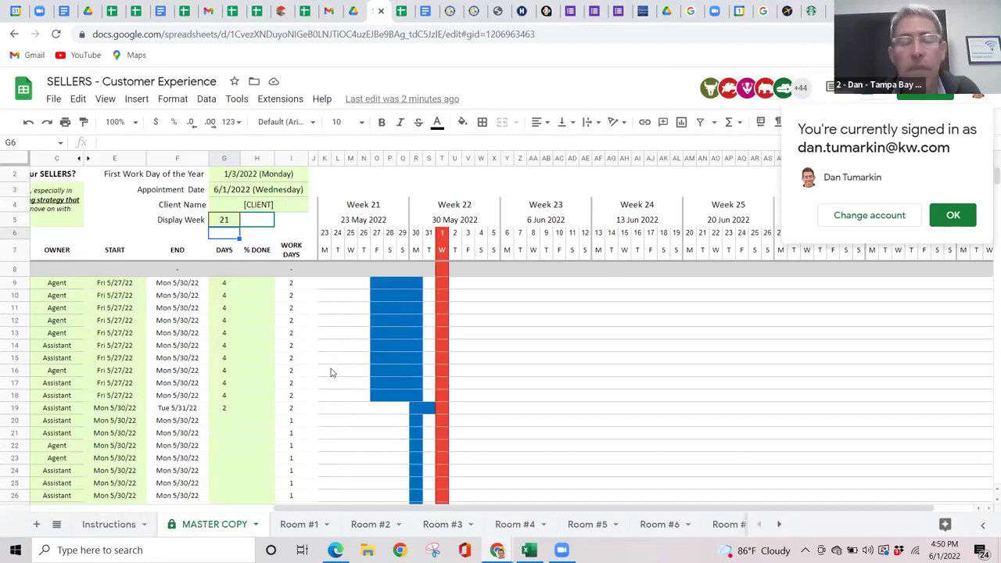
pyautogui.hscroll(-3, 329, 372)
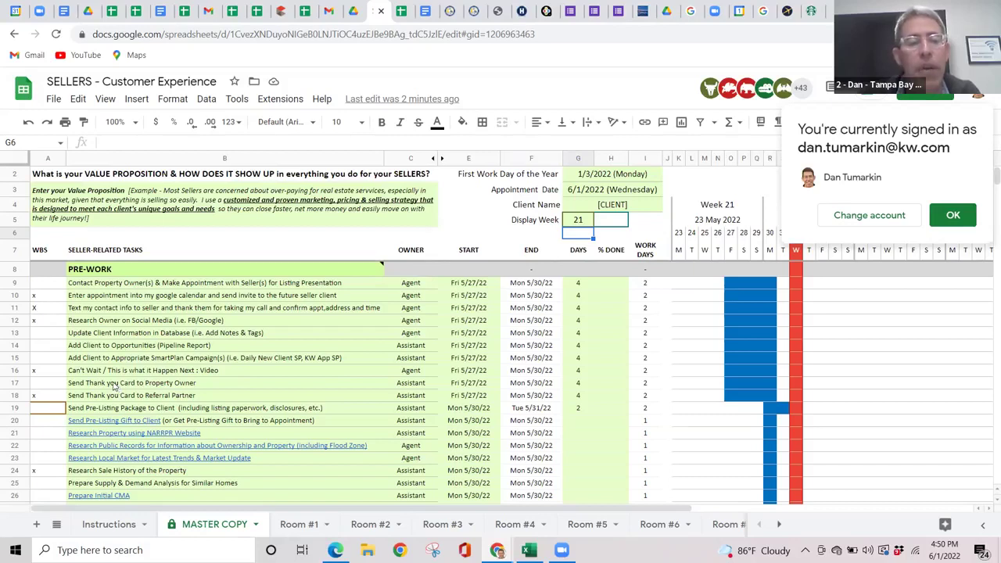
pyautogui.rightClick(117, 383)
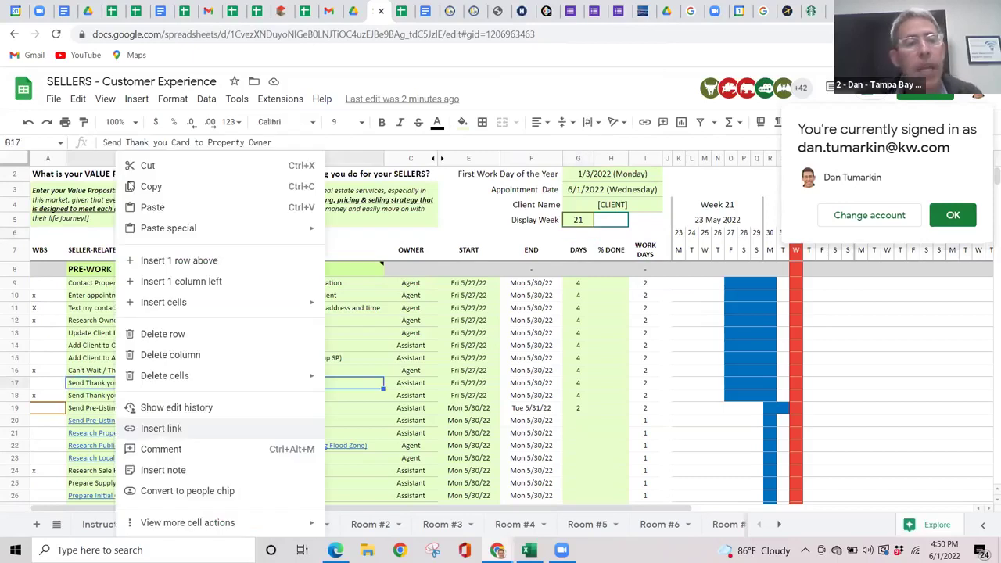
pyautogui.hotkey('ctrl', 'k')
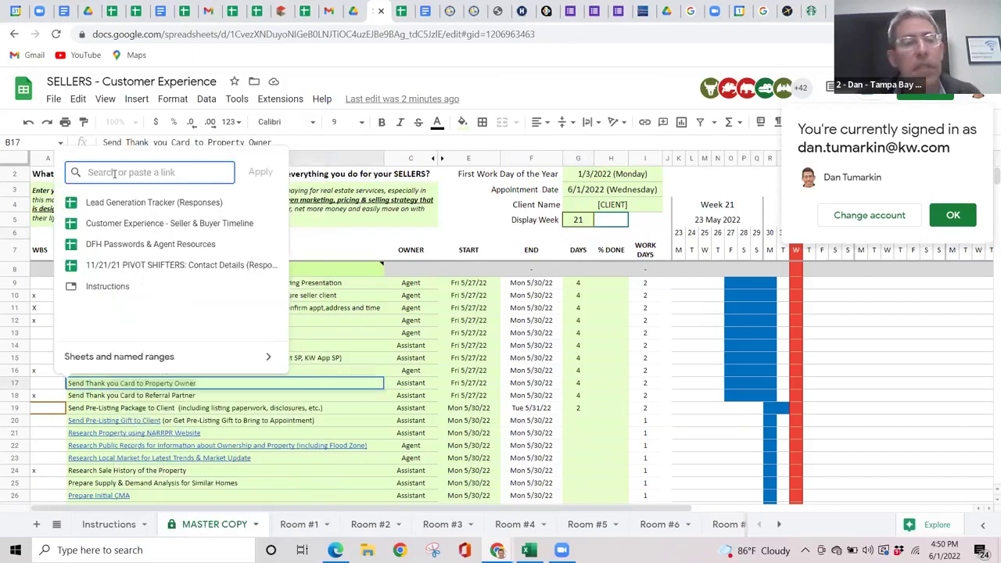
pyautogui.write('WWW.AMCARDS.COM')
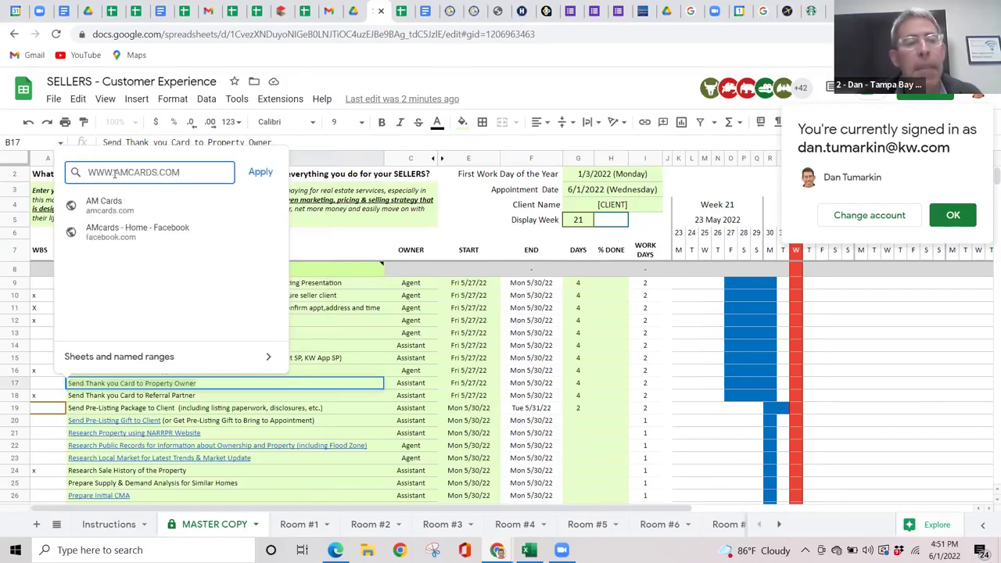
pyautogui.press('Return')
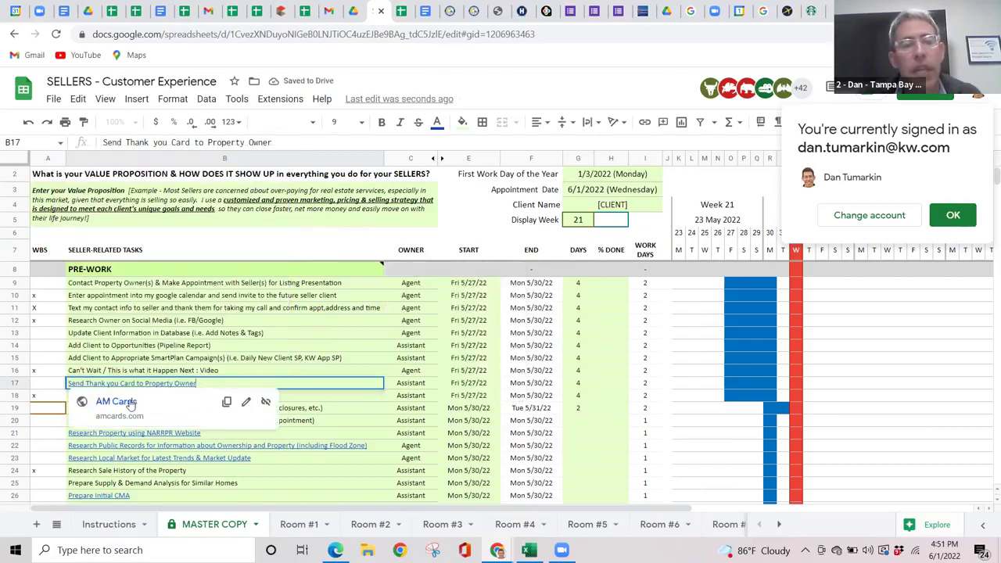
pyautogui.click(129, 402)
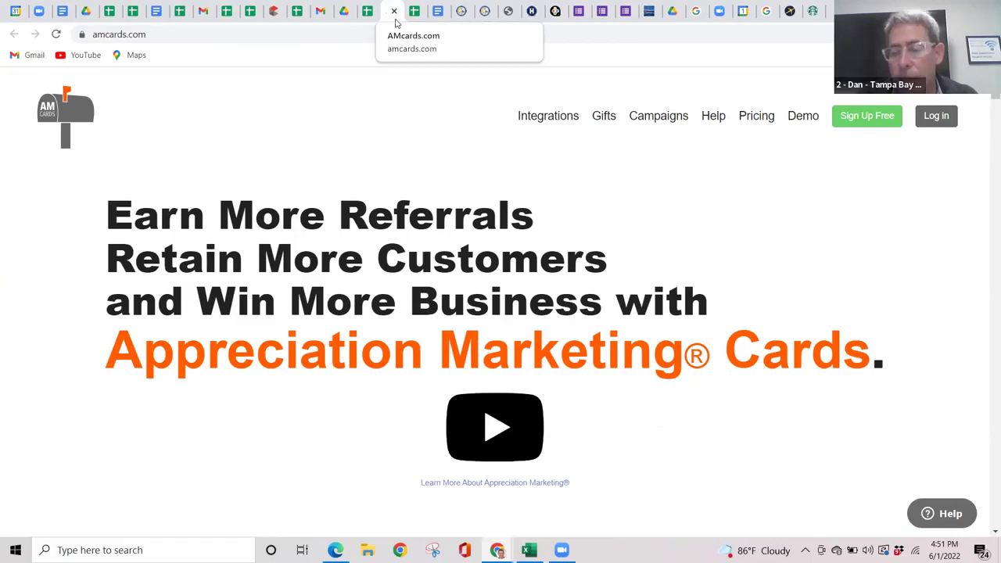
pyautogui.click(367, 12)
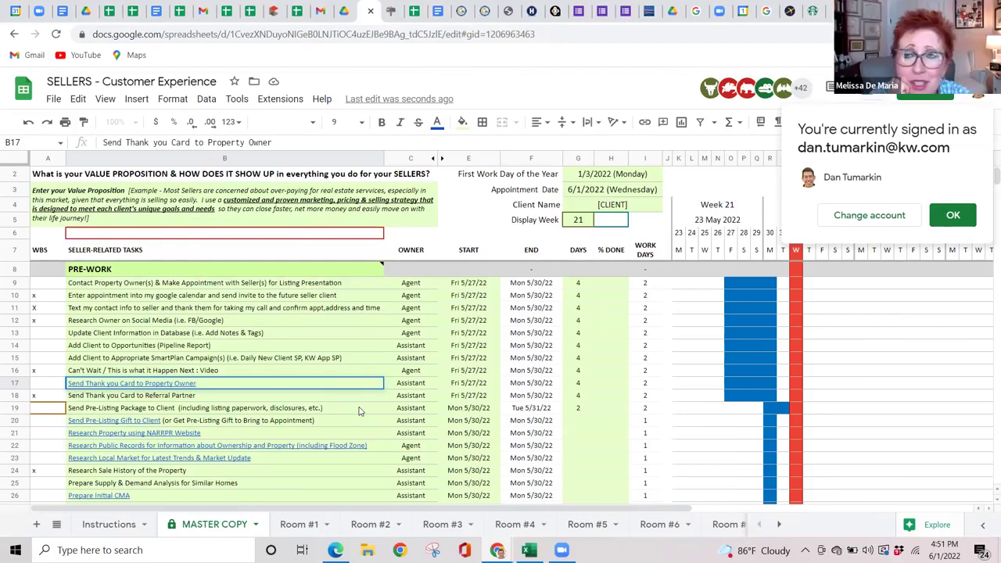
# Go through the PRE-WORK tasks row by row, extending the highlight from the SELLER-RELATED TASKS header to the pre-listing gift row and its owner.
pyautogui.scroll(-1, 360, 410)
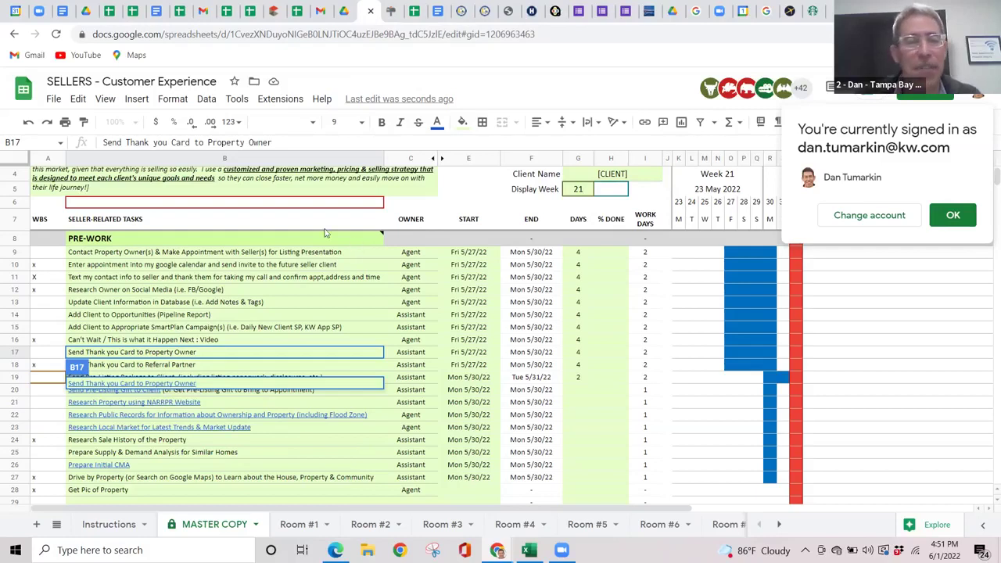
pyautogui.moveTo(338, 223); pyautogui.dragTo(285, 279)
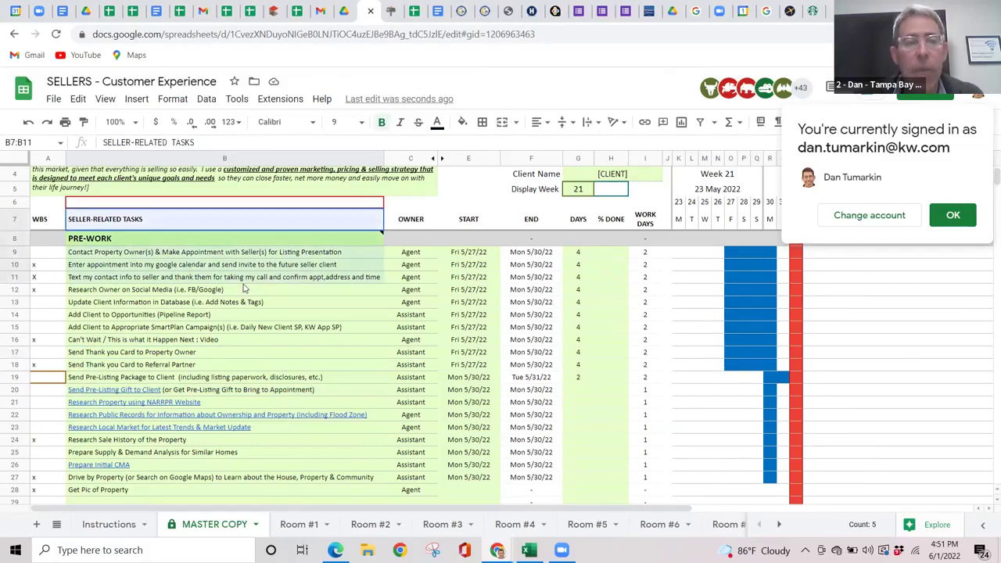
pyautogui.keyDown('shift'); pyautogui.click(182, 290); pyautogui.keyUp('shift')
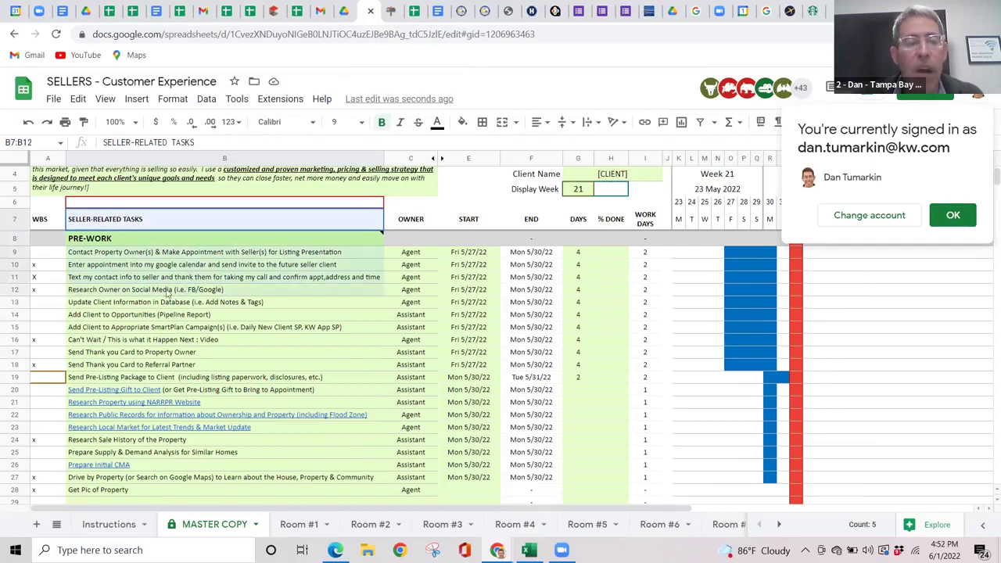
pyautogui.hotkey('shift', 'Up')
pyautogui.hotkey('shift', 'Up')
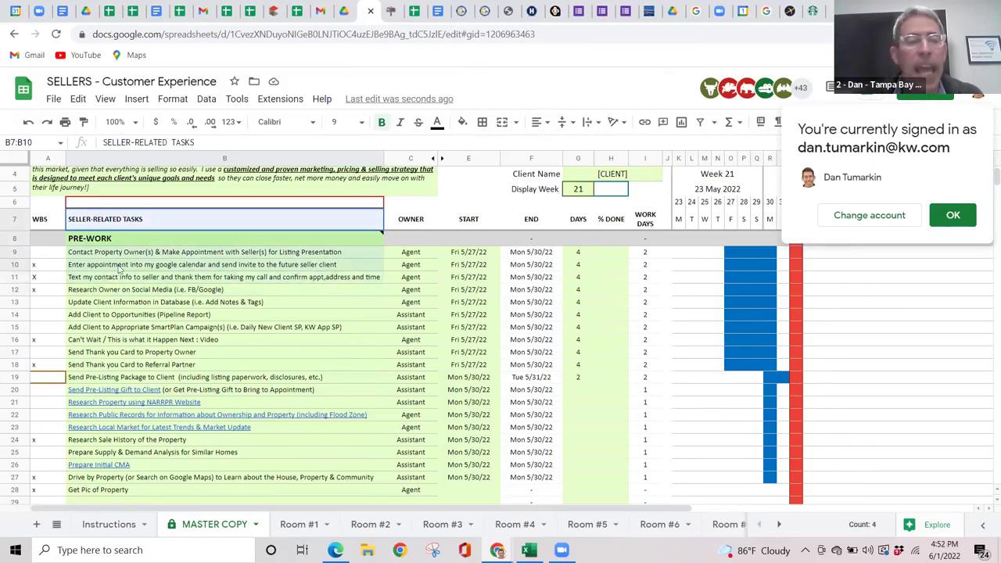
pyautogui.keyDown('shift'); pyautogui.click(124, 256); pyautogui.keyUp('shift')
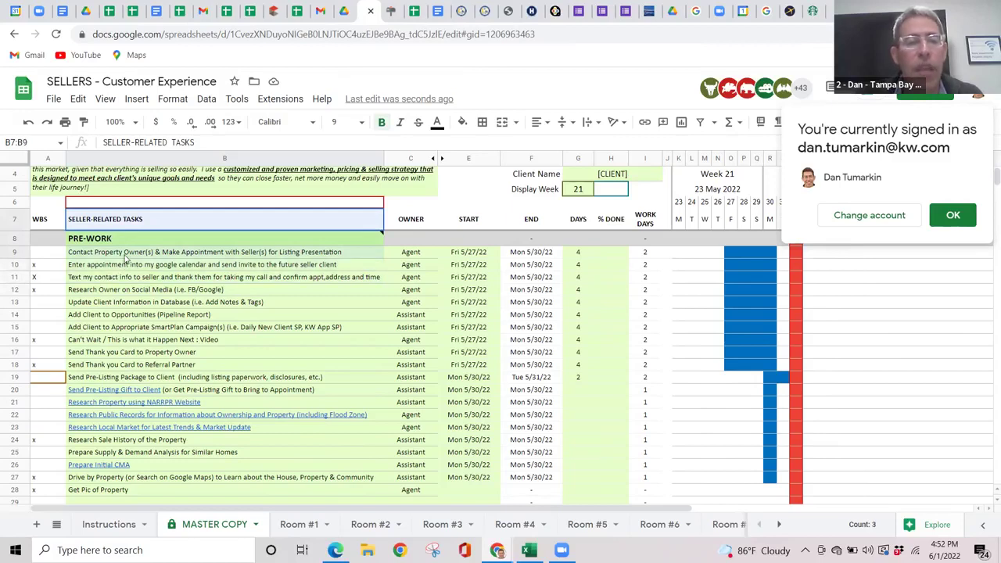
pyautogui.keyDown('shift'); pyautogui.click(133, 265); pyautogui.keyUp('shift')
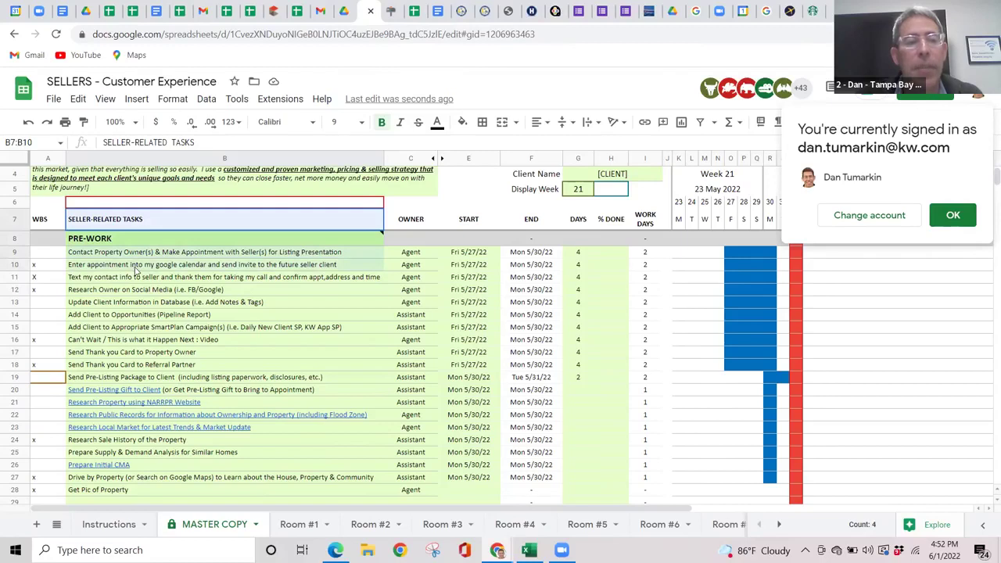
pyautogui.keyDown('shift'); pyautogui.click(121, 278); pyautogui.keyUp('shift')
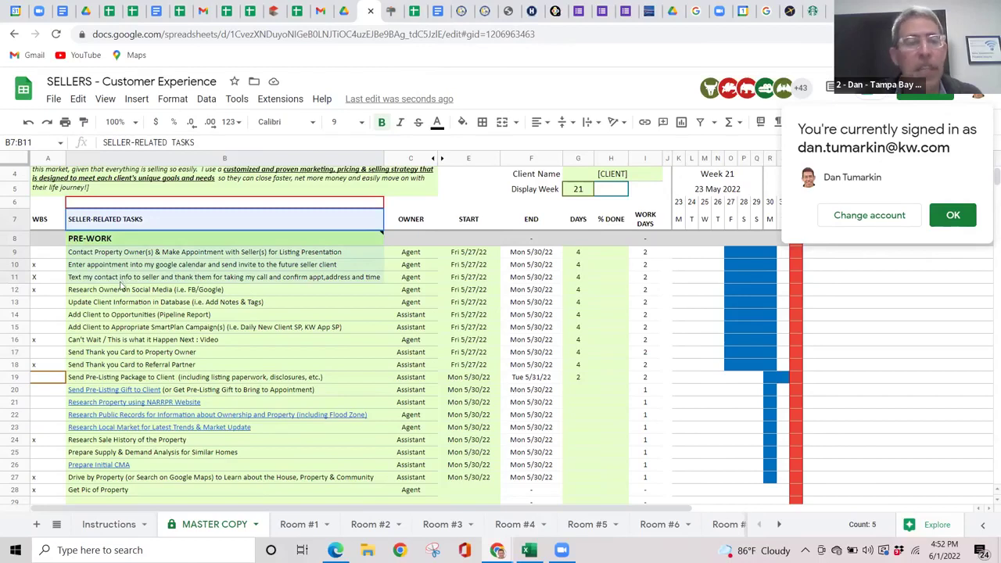
pyautogui.keyDown('shift'); pyautogui.click(124, 290); pyautogui.keyUp('shift')
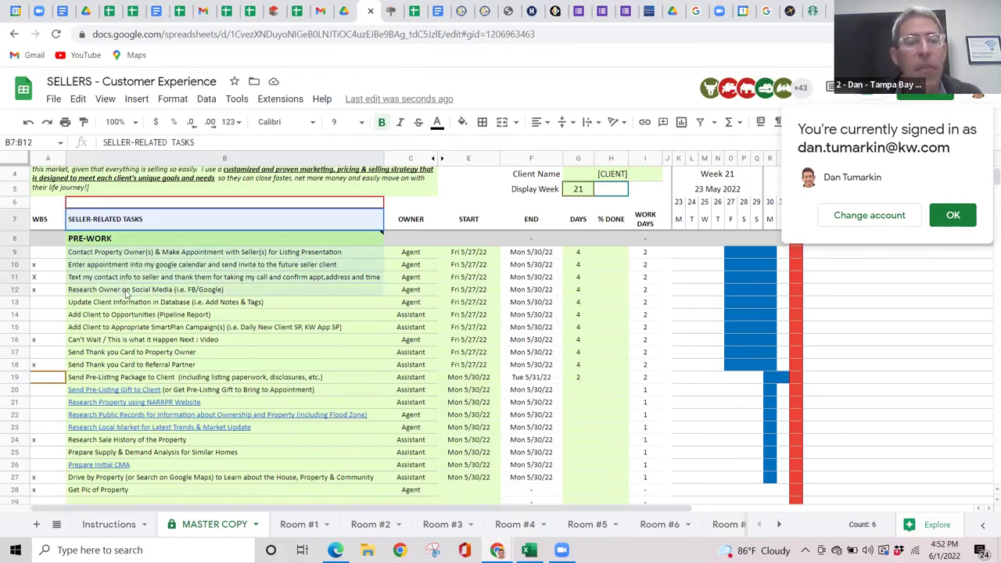
pyautogui.keyDown('shift'); pyautogui.click(174, 305); pyautogui.keyUp('shift')
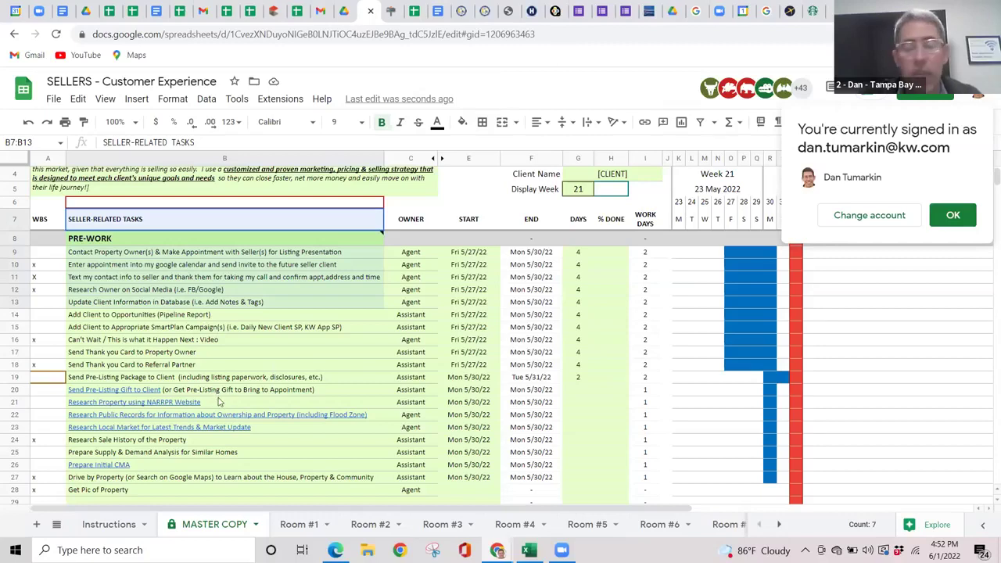
pyautogui.hotkey('shift', 'Down')
pyautogui.hotkey('shift', 'Down')
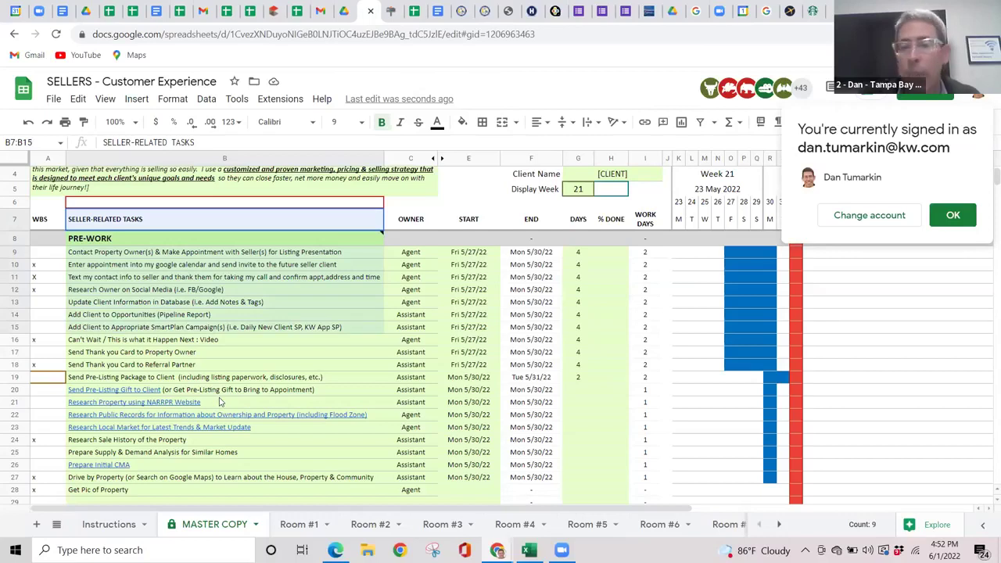
pyautogui.hotkey('shift', 'Down')
pyautogui.scroll(1, 219, 401)
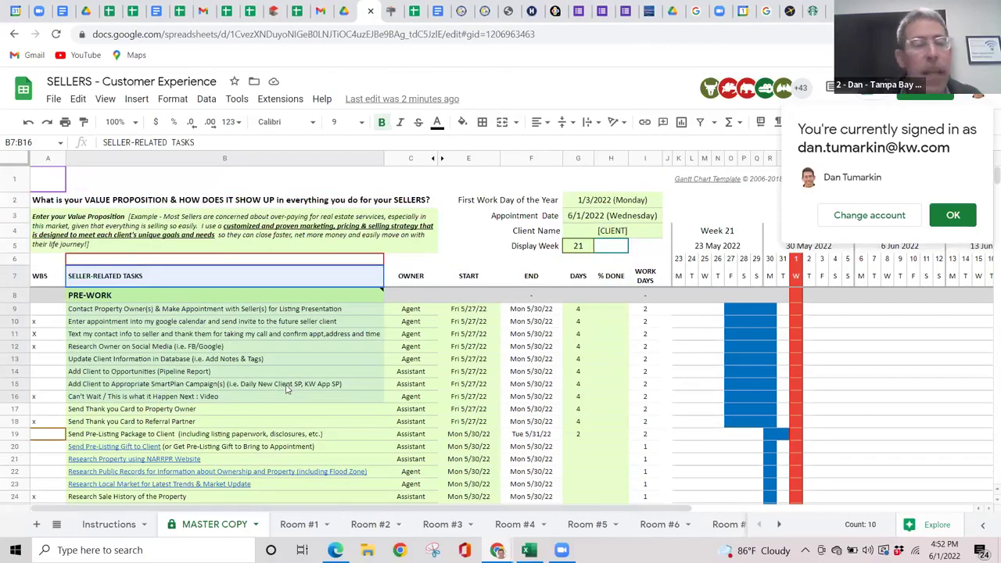
pyautogui.hotkey('shift', 'Down')
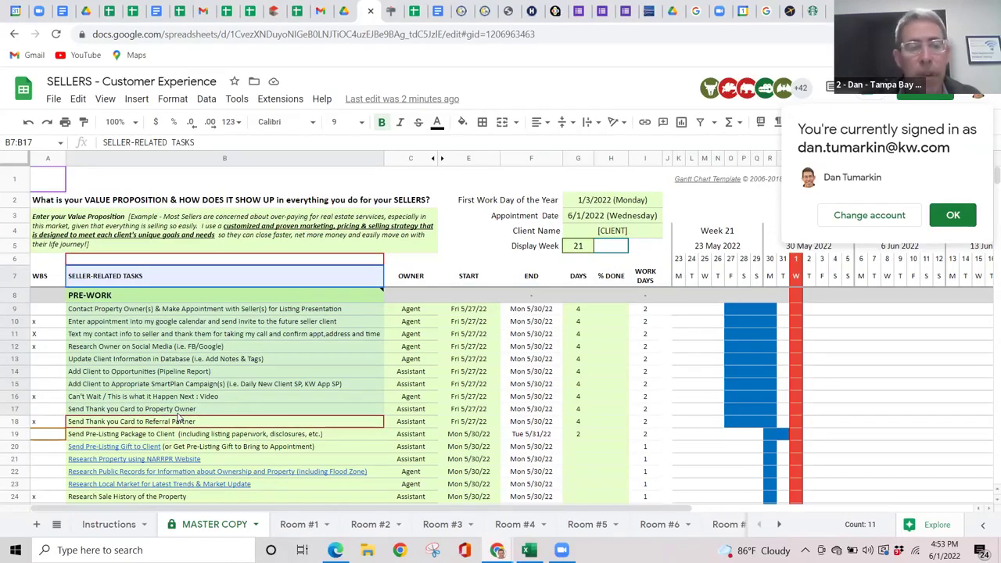
pyautogui.moveTo(179, 415); pyautogui.dragTo(186, 423)
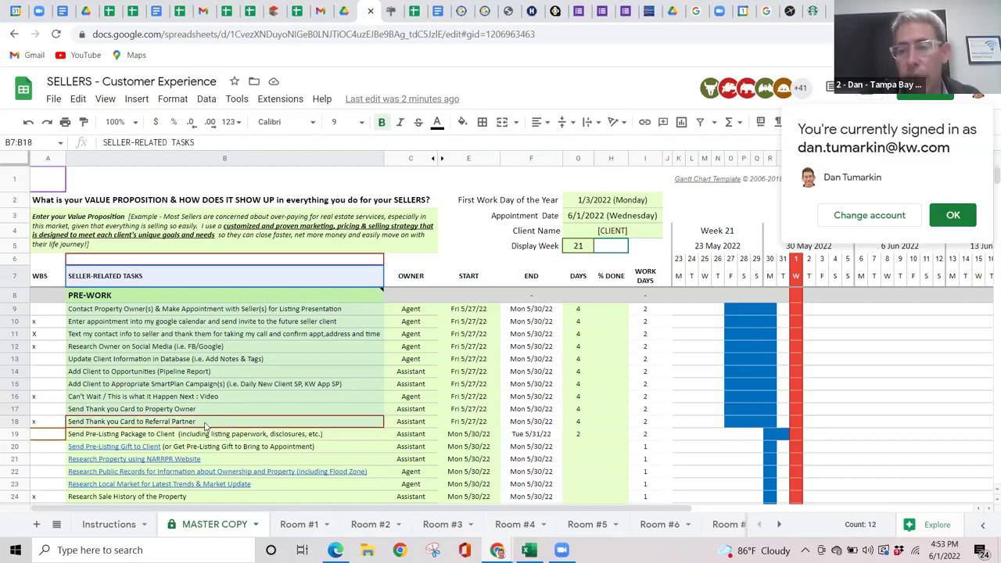
pyautogui.moveTo(205, 426); pyautogui.dragTo(178, 413)
pyautogui.scroll(-1, 232, 444)
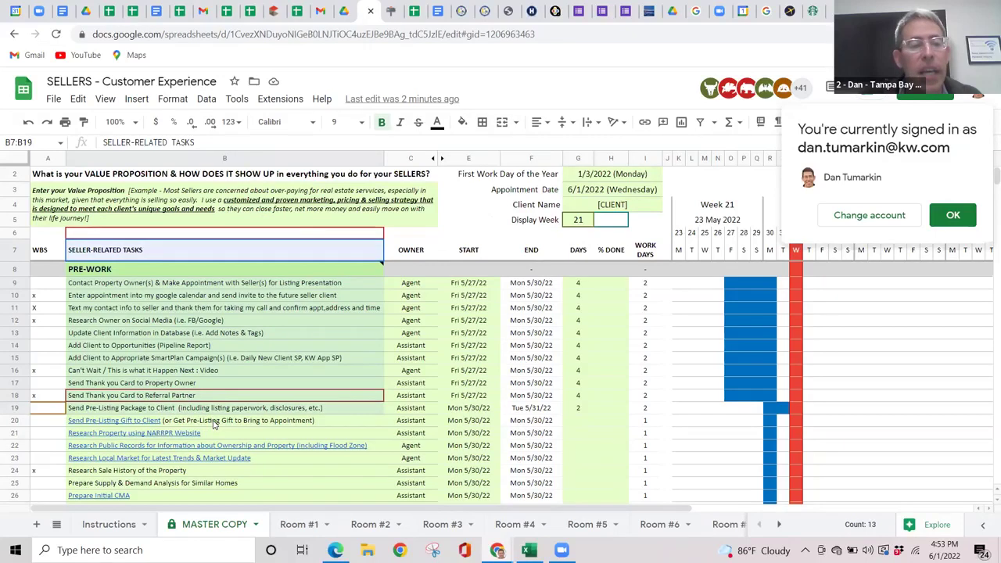
pyautogui.moveTo(213, 423); pyautogui.dragTo(218, 426)
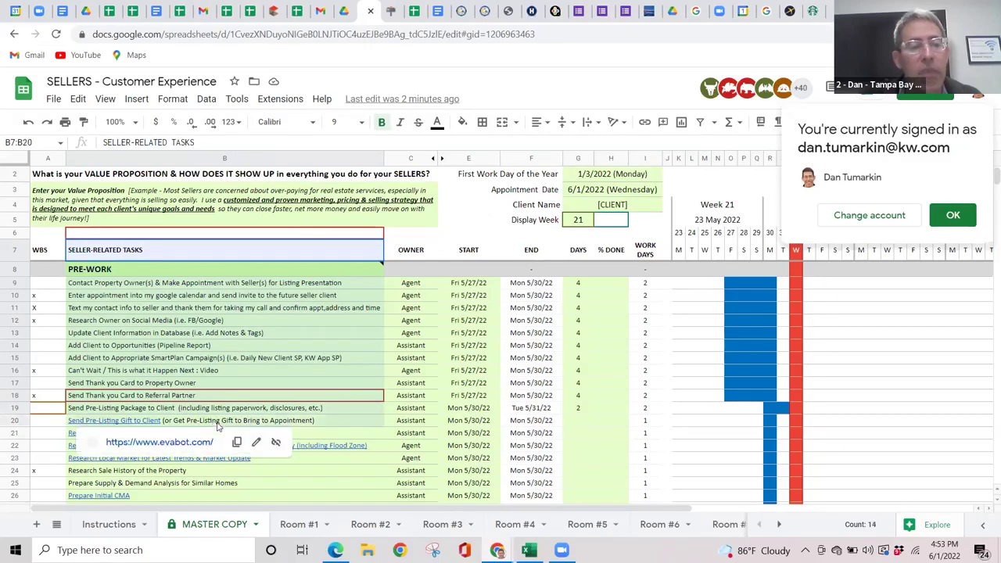
pyautogui.scroll(-1, 226, 410)
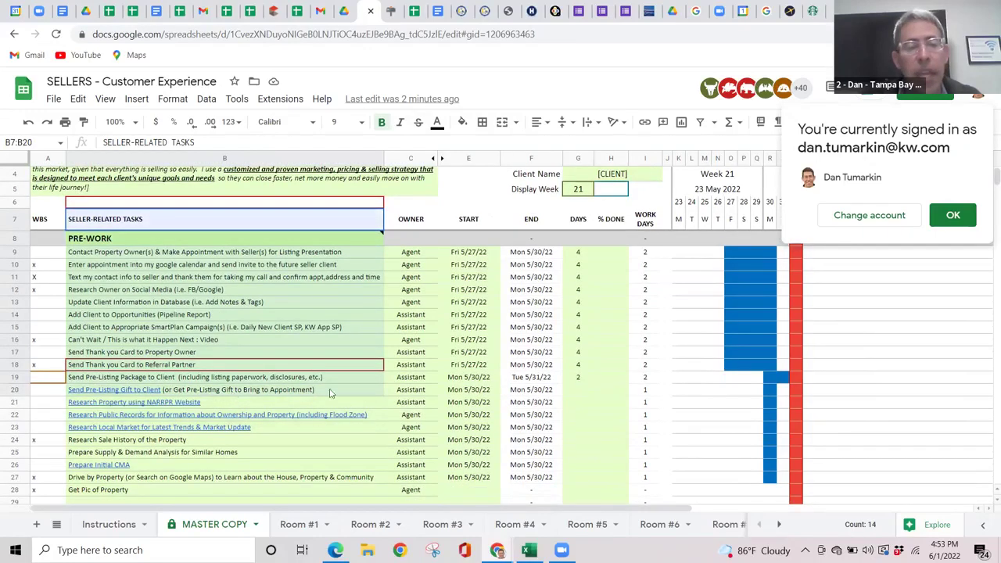
pyautogui.keyDown('shift'); pyautogui.click(410, 392); pyautogui.keyUp('shift')
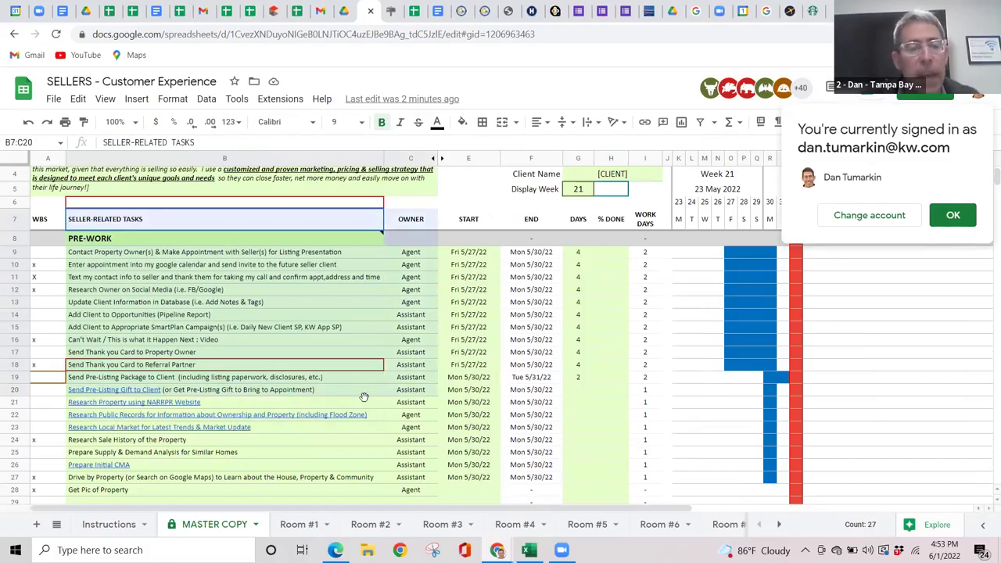
# Go through the remaining PRE-WORK tasks from the property research rows and continue down to the NEEDS ANALYSIS section.
pyautogui.click(440, 406)
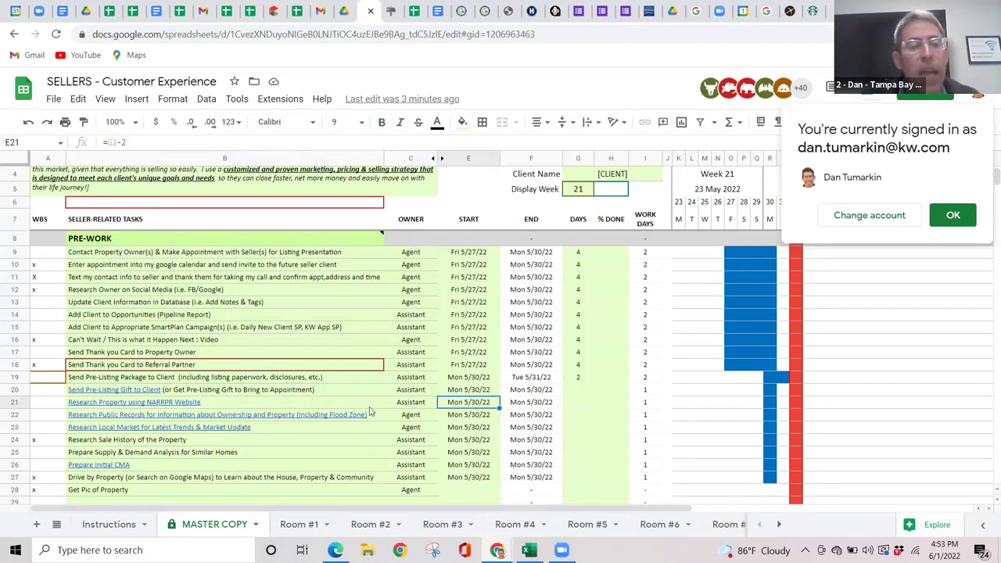
pyautogui.click(434, 416)
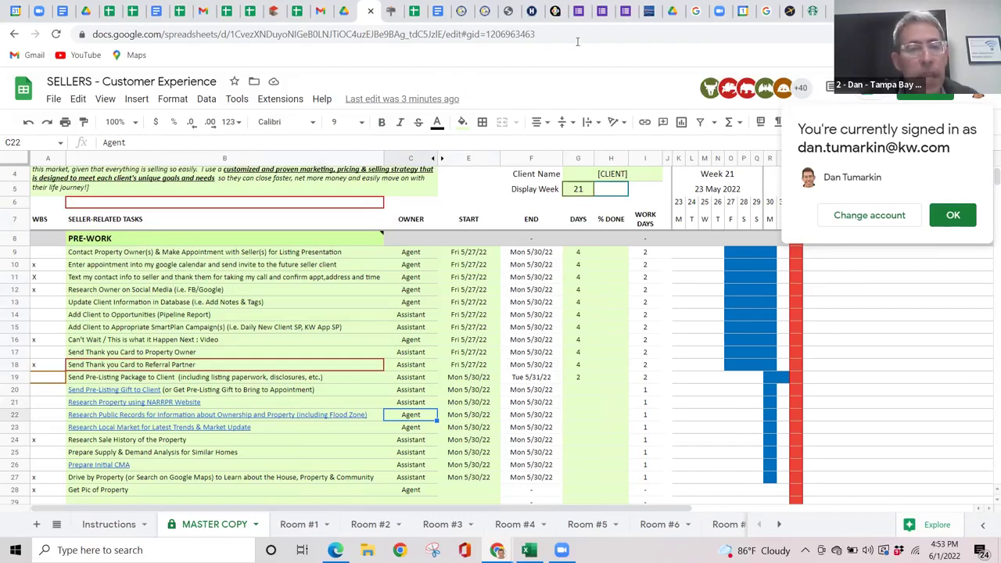
pyautogui.scroll(-1, 430, 320)
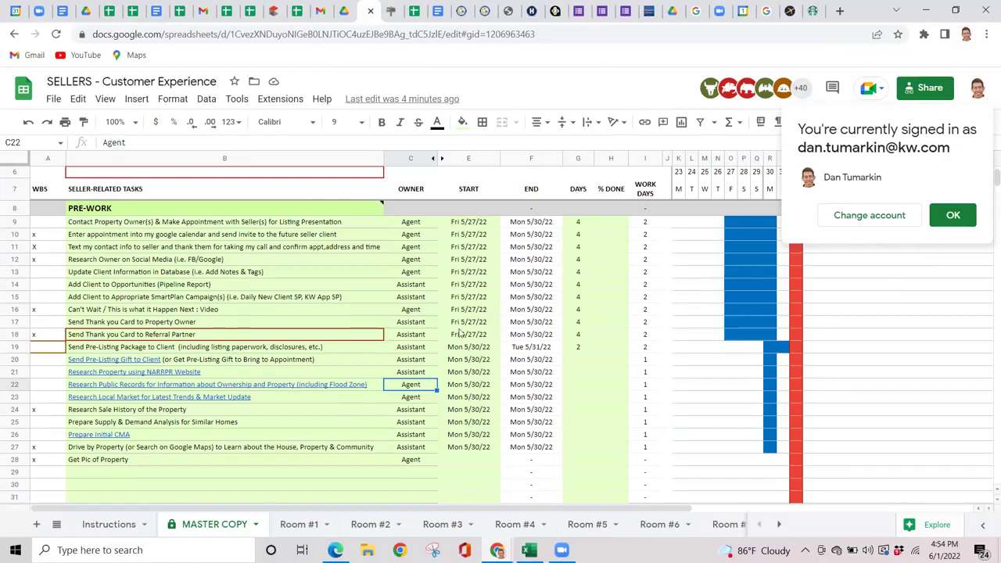
pyautogui.scroll(-1, 417, 339)
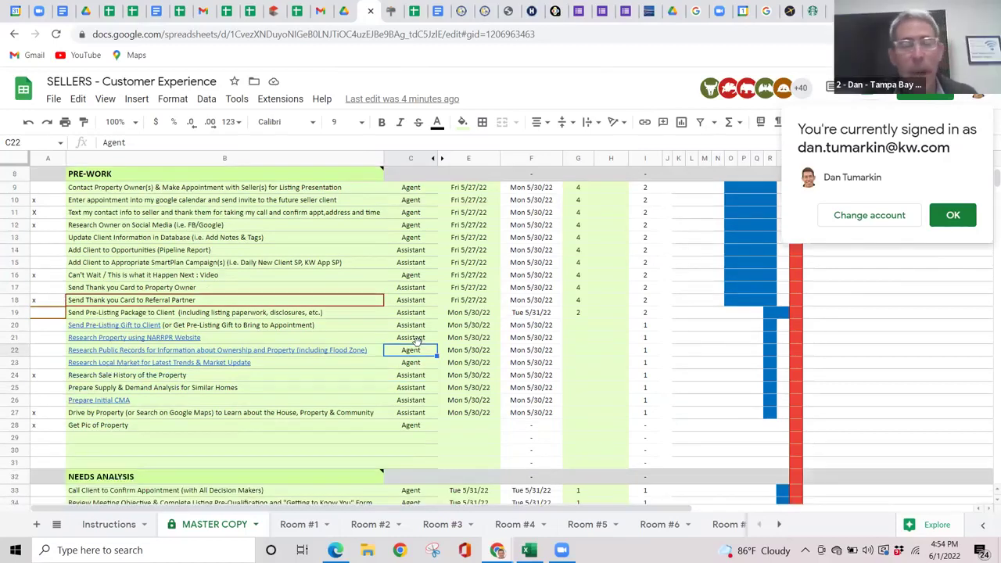
pyautogui.scroll(-3, 417, 344)
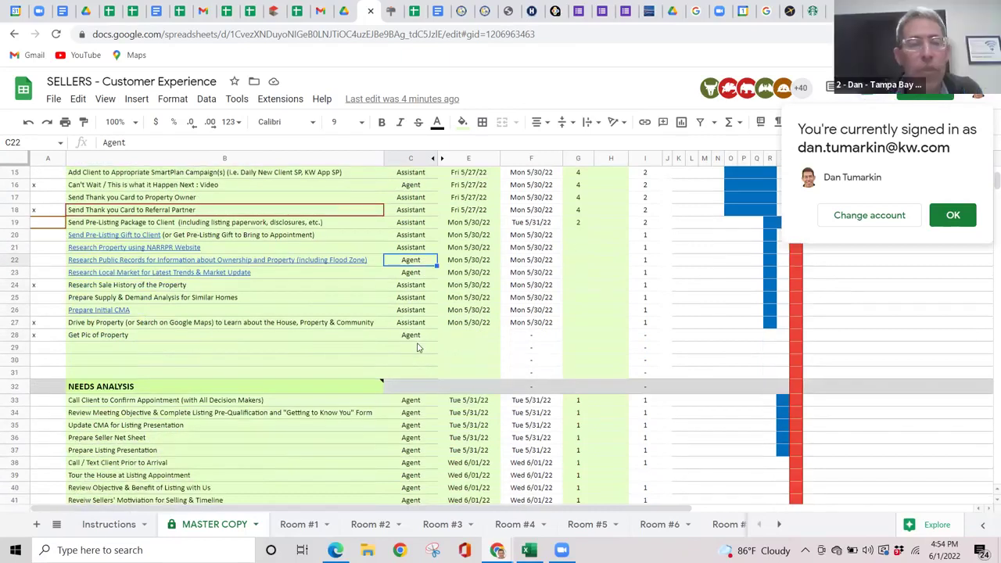
pyautogui.scroll(-4, 417, 347)
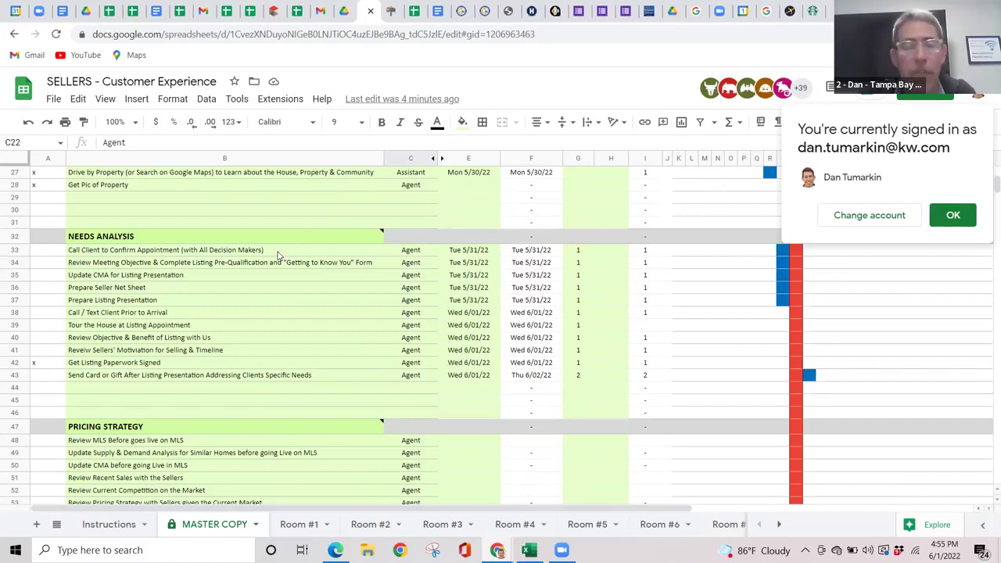
# Try to change the owner of the task "Call Client to Confirm Appointment (with All Decision Makers)" to Assistant.
pyautogui.click(411, 250)
pyautogui.write('a')
pyautogui.press('BackSpace')
pyautogui.write('a')
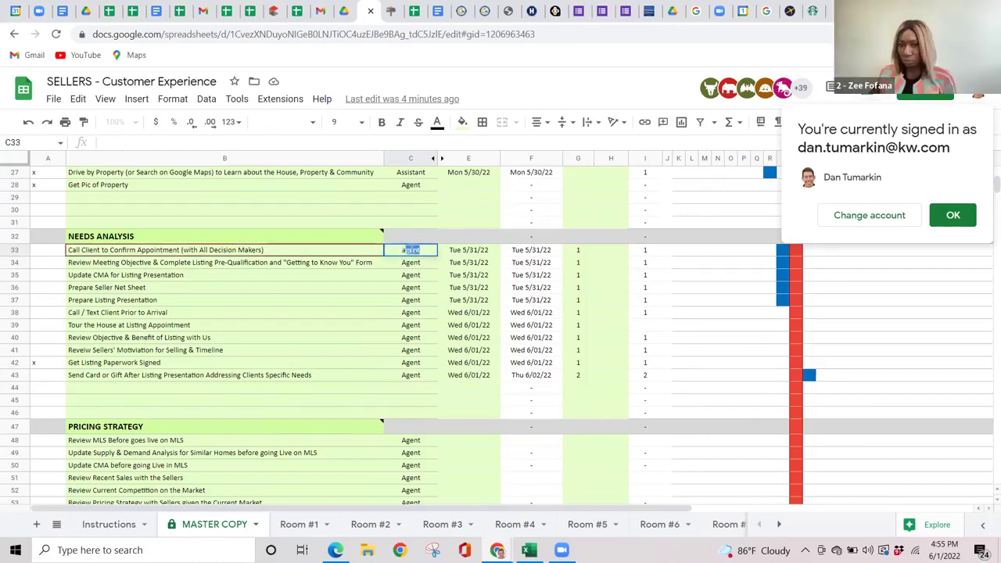
pyautogui.press('BackSpace')
pyautogui.write('Assi')
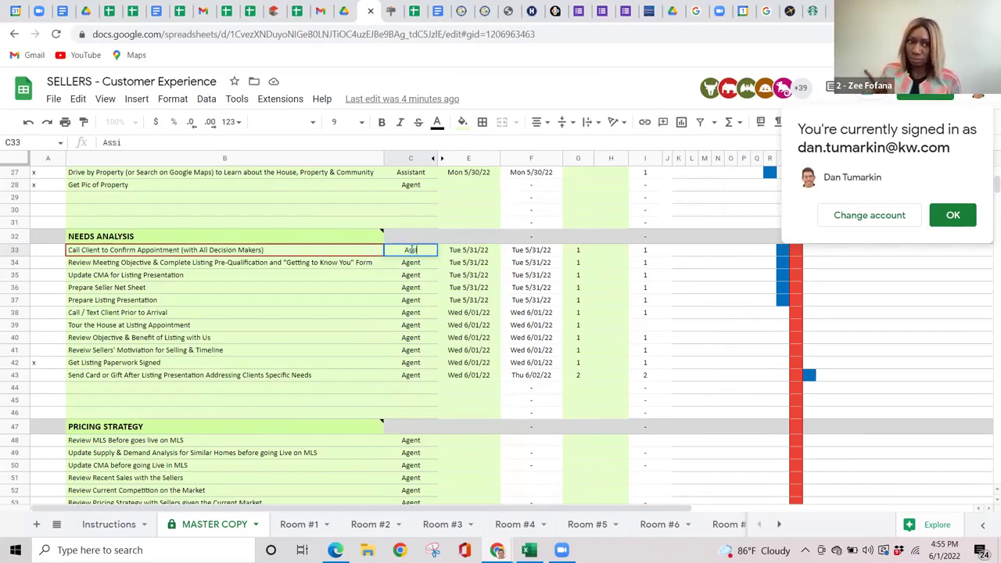
pyautogui.write('stant')
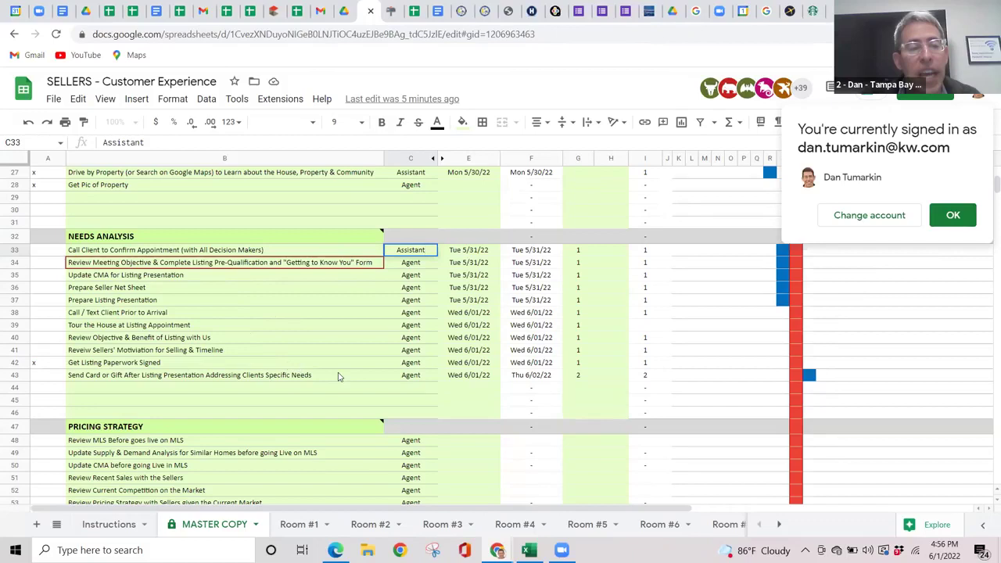
pyautogui.press('Return')
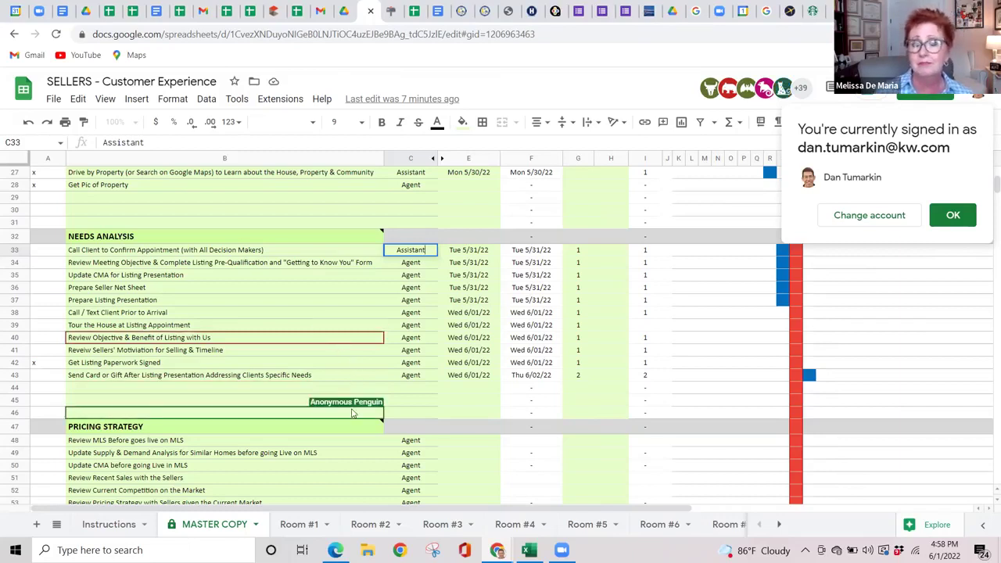
pyautogui.press('Return')
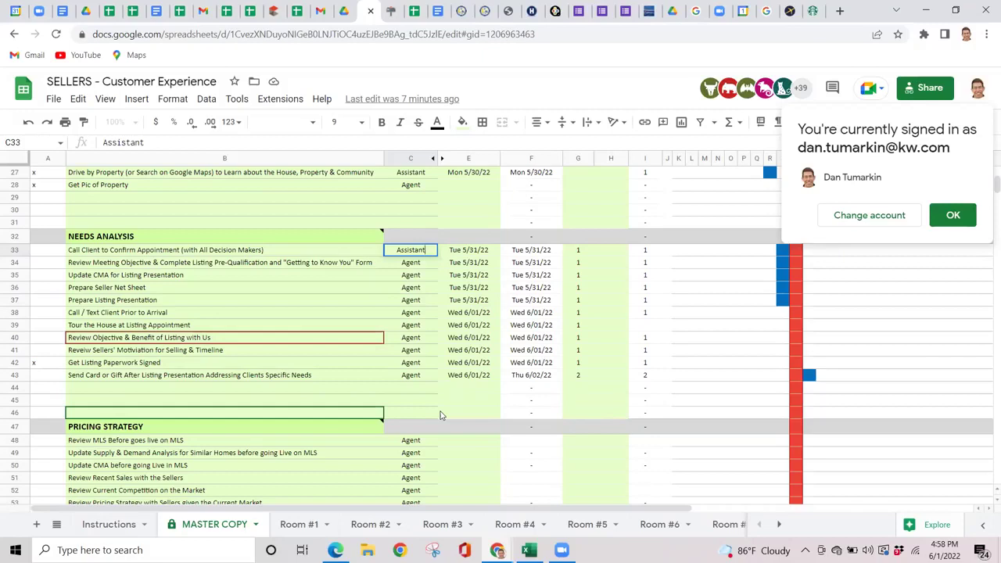
pyautogui.press('Return')
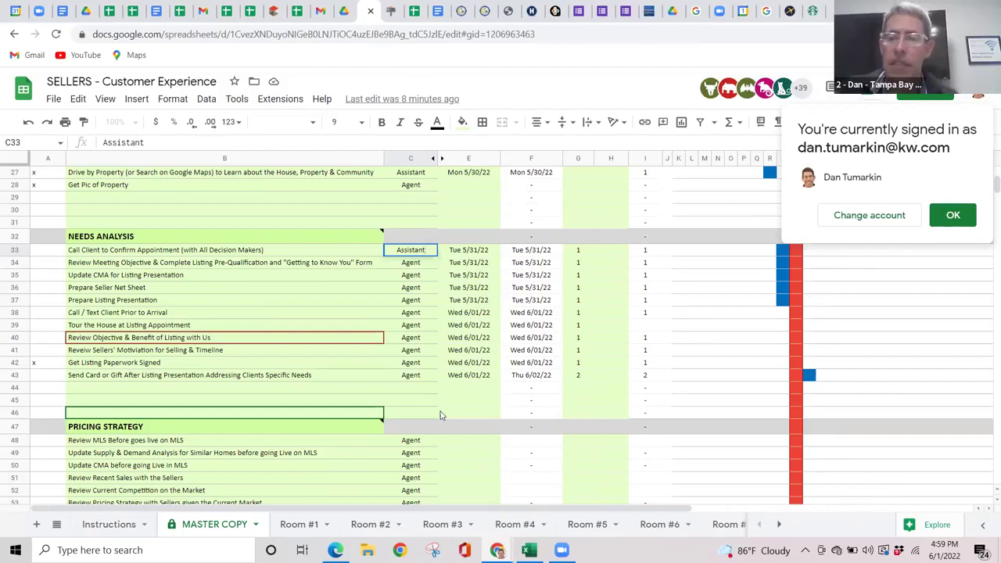
pyautogui.press('Return')
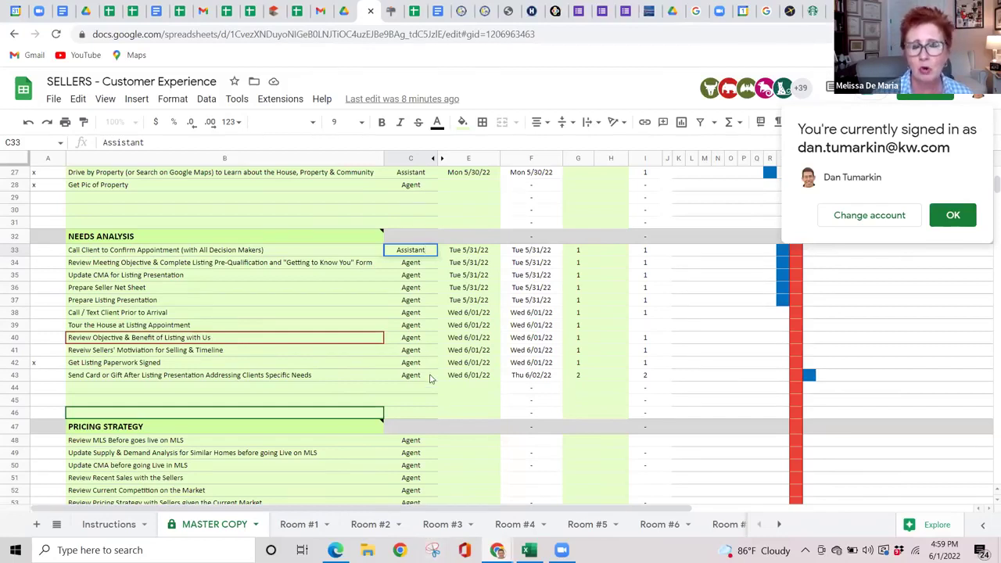
# Discard the pending owner edit in C33 and examine the note attached to the PRICING STRATEGY header.
pyautogui.scroll(-2, 429, 378)
pyautogui.scroll(-1, 429, 378)
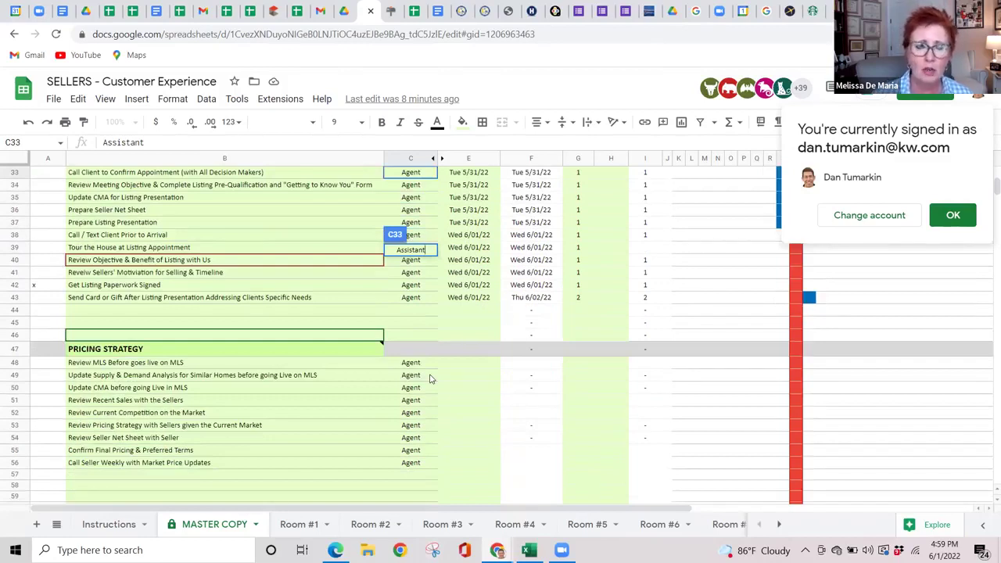
pyautogui.scroll(1, 429, 378)
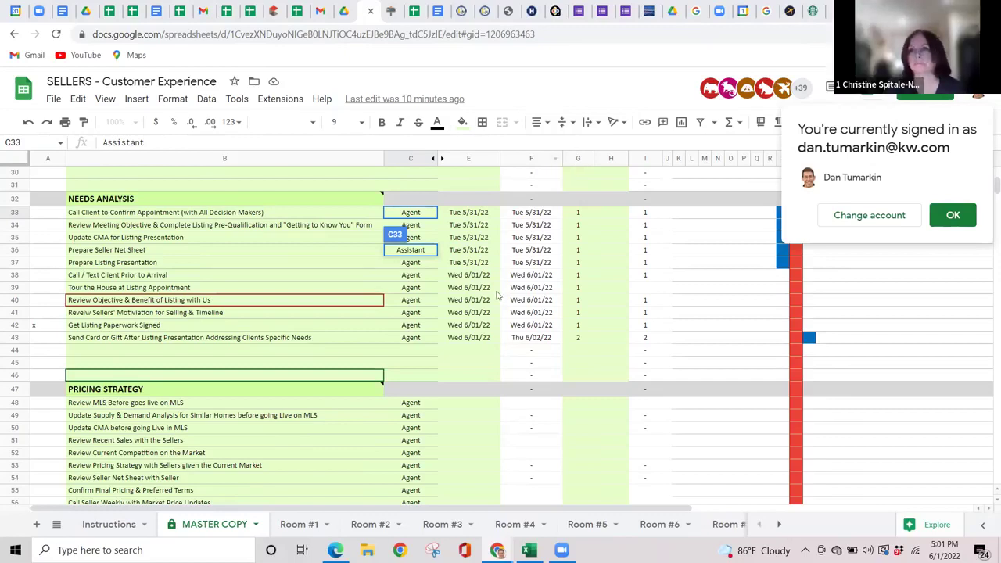
pyautogui.scroll(-1, 480, 409)
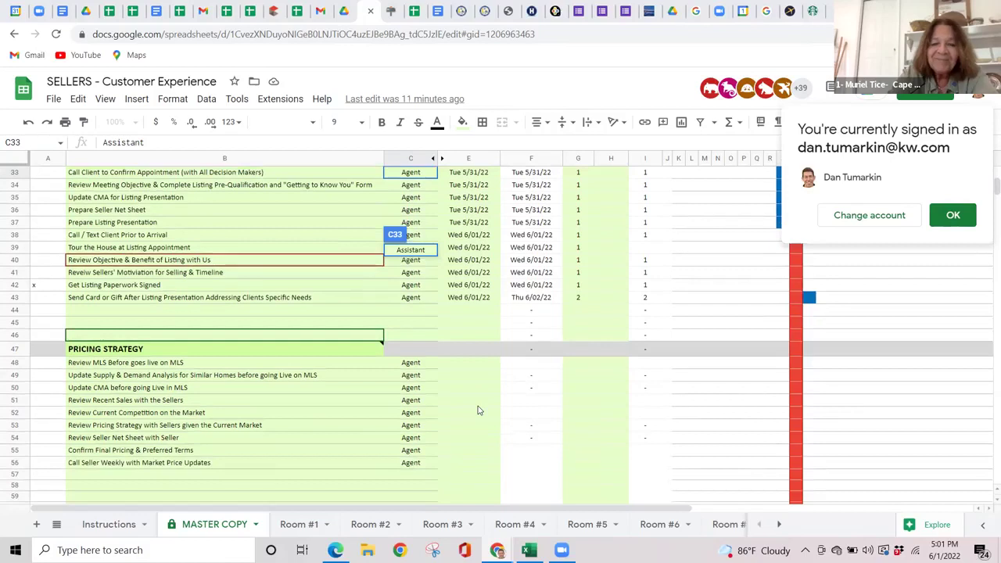
pyautogui.scroll(-1, 479, 410)
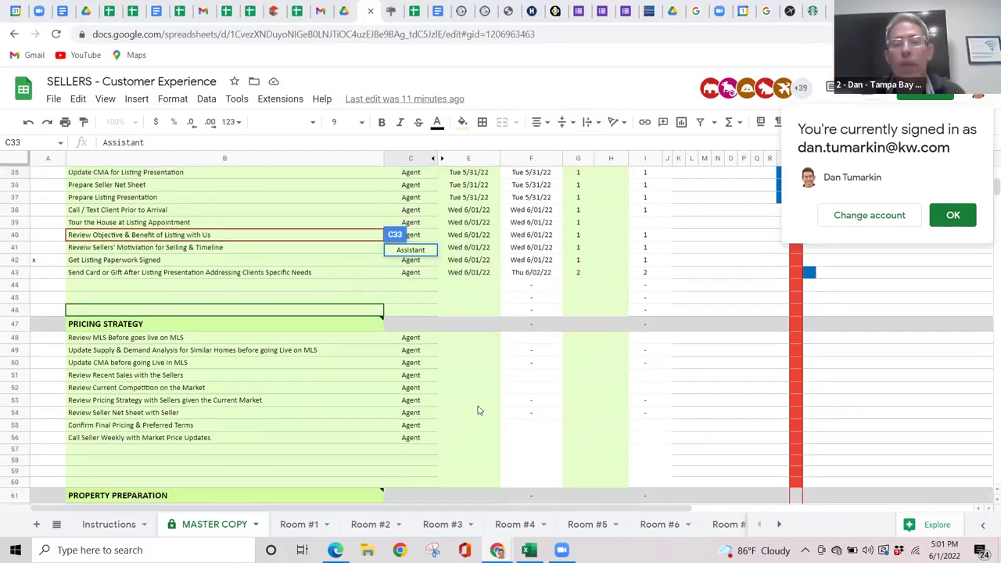
pyautogui.doubleClick(363, 327)
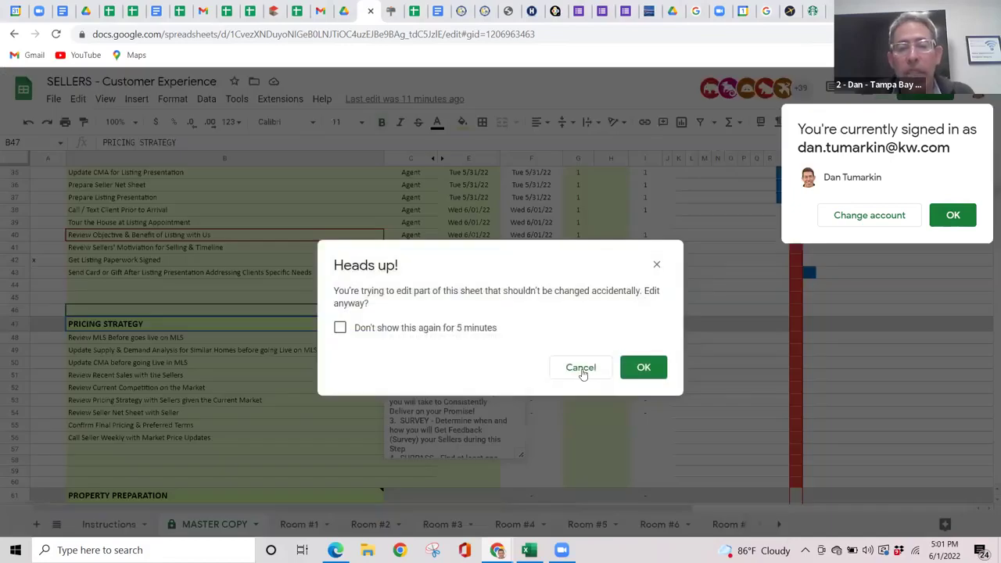
pyautogui.click(579, 368)
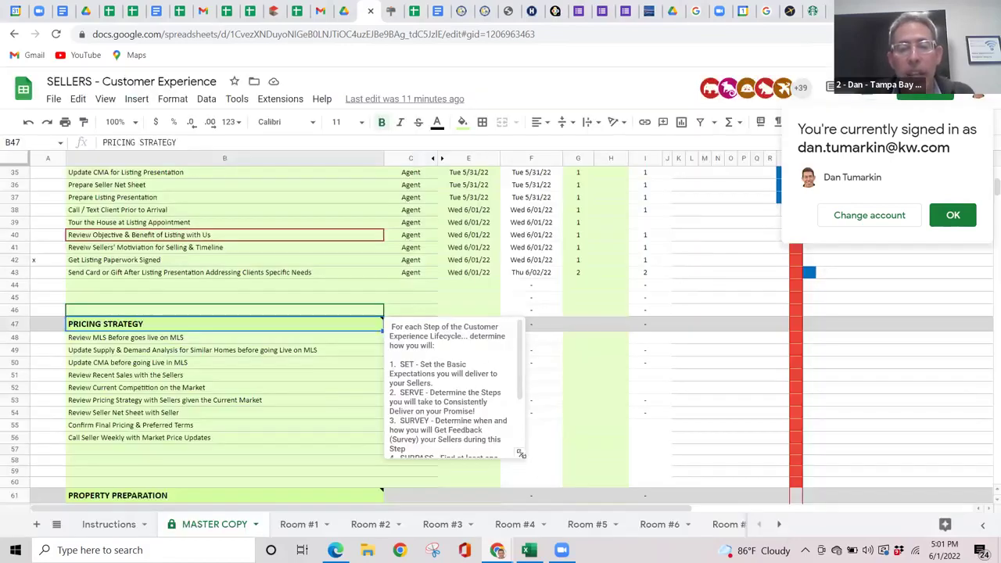
pyautogui.moveTo(535, 450); pyautogui.dragTo(747, 427)
pyautogui.rightClick(747, 428)
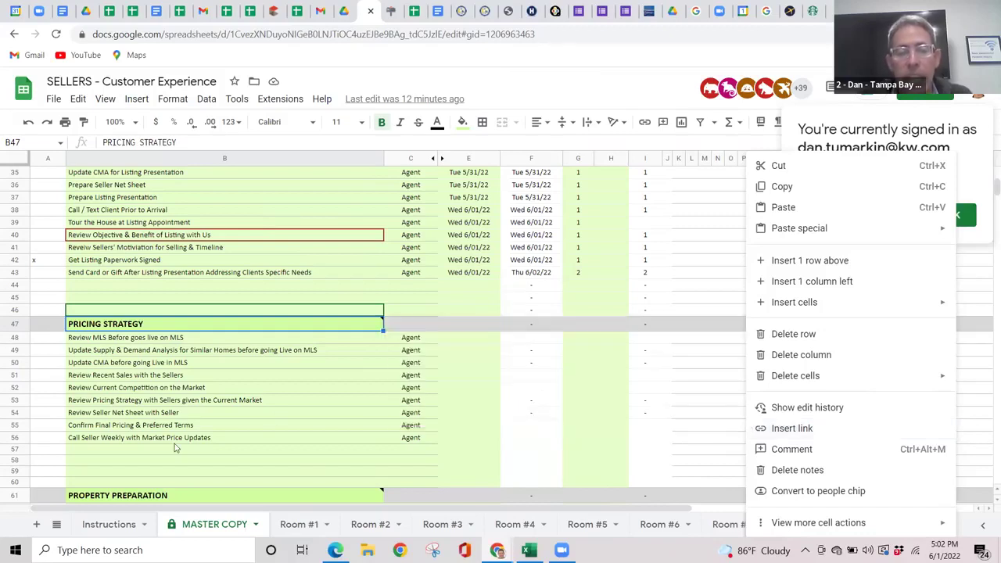
# Read through the PROPERTY PREPARATION tasks down to the MARKETING STRATEGIES header.
pyautogui.scroll(-5, 175, 447)
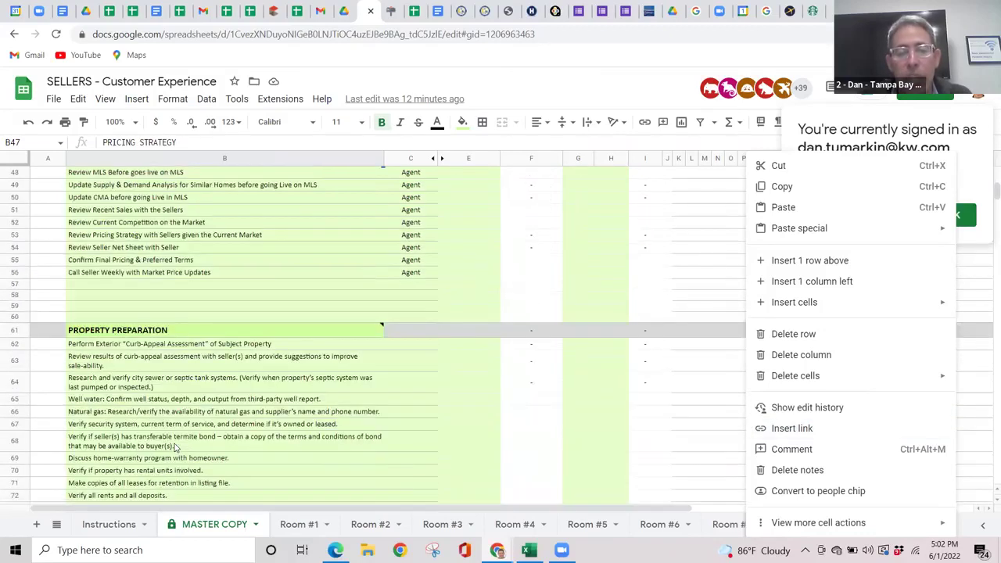
pyautogui.scroll(-1, 175, 447)
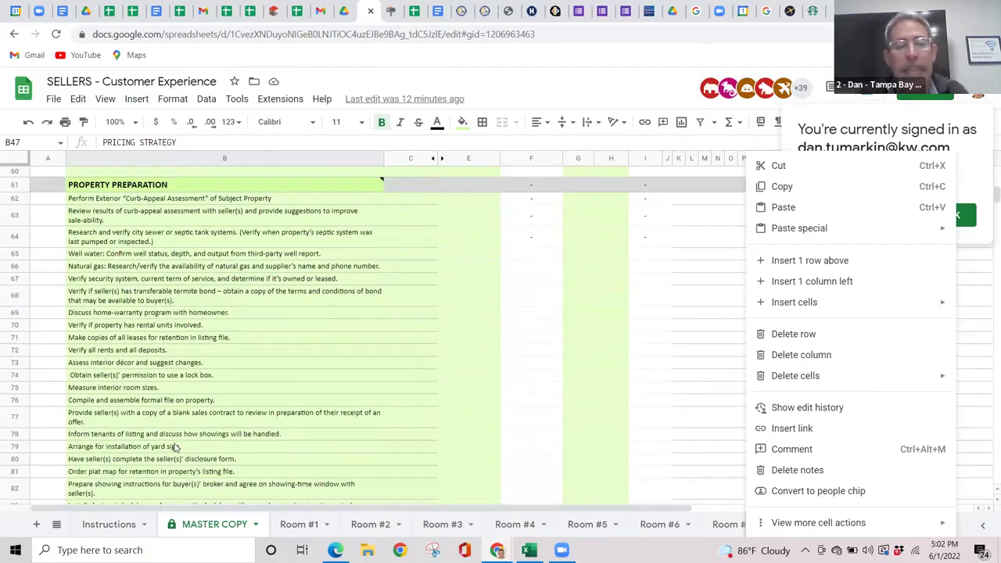
pyautogui.scroll(-3, 175, 447)
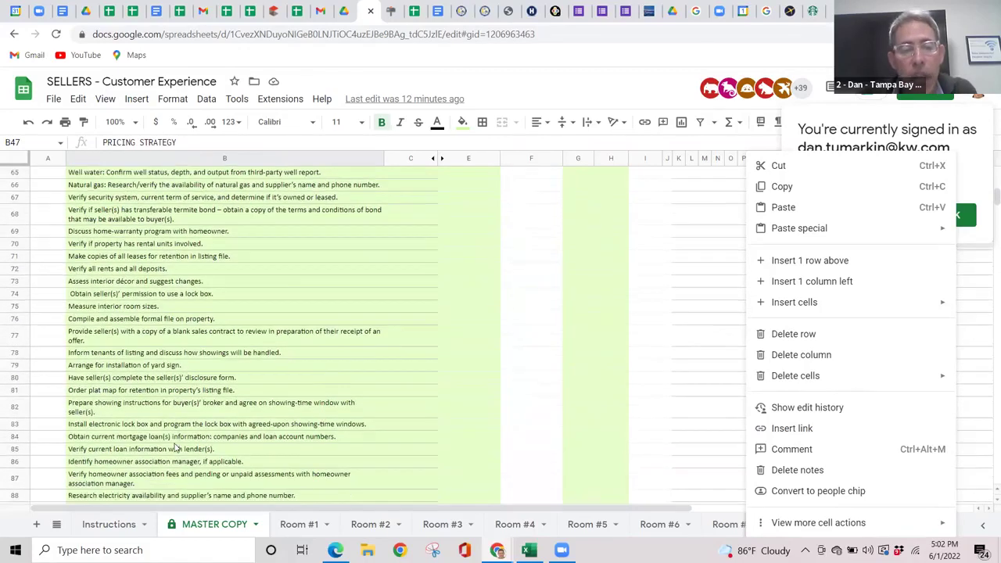
pyautogui.scroll(-2, 175, 448)
pyautogui.scroll(-3, 175, 447)
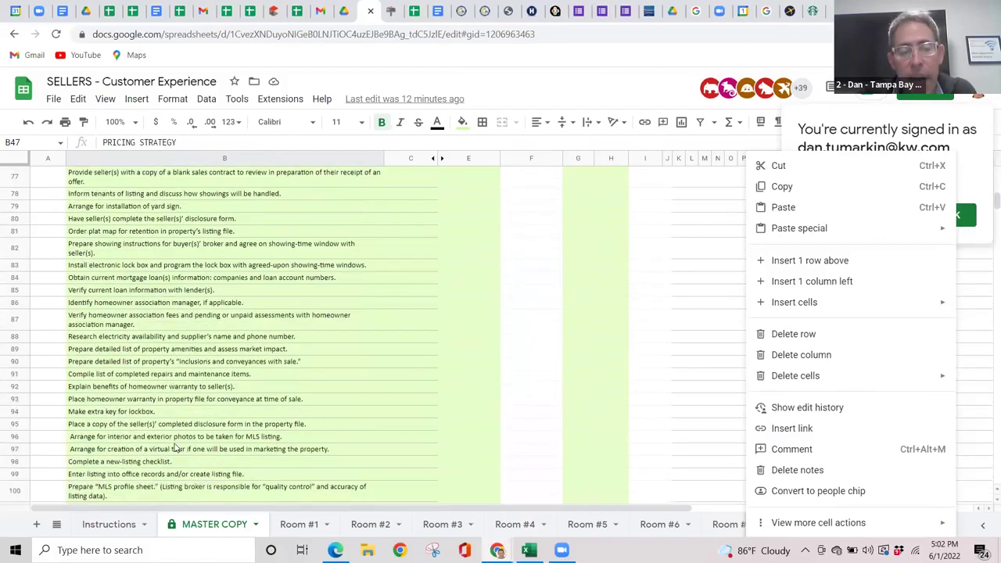
pyautogui.scroll(-1, 176, 447)
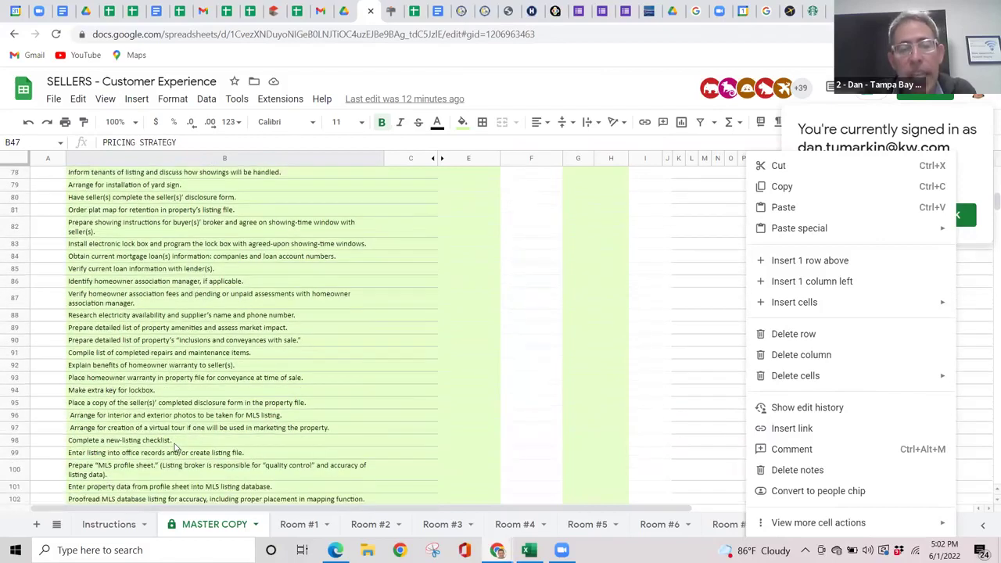
pyautogui.scroll(-2, 175, 447)
pyautogui.scroll(-1, 175, 447)
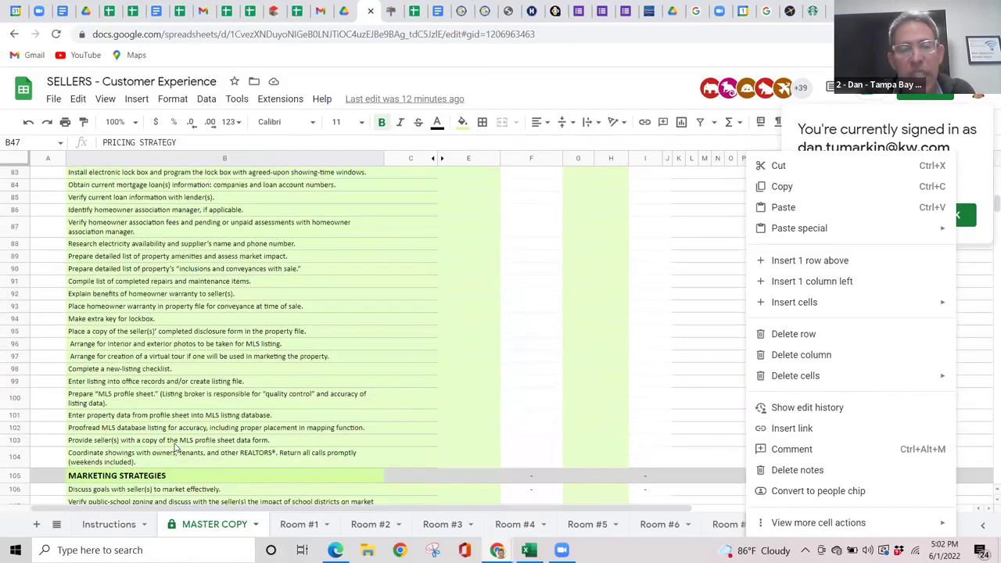
# Compare the PRICING STRATEGY task list with the PROPERTY PREPARATION tasks, going back and forth between the two sections.
pyautogui.scroll(5, 176, 448)
pyautogui.scroll(5, 175, 447)
pyautogui.scroll(3, 175, 447)
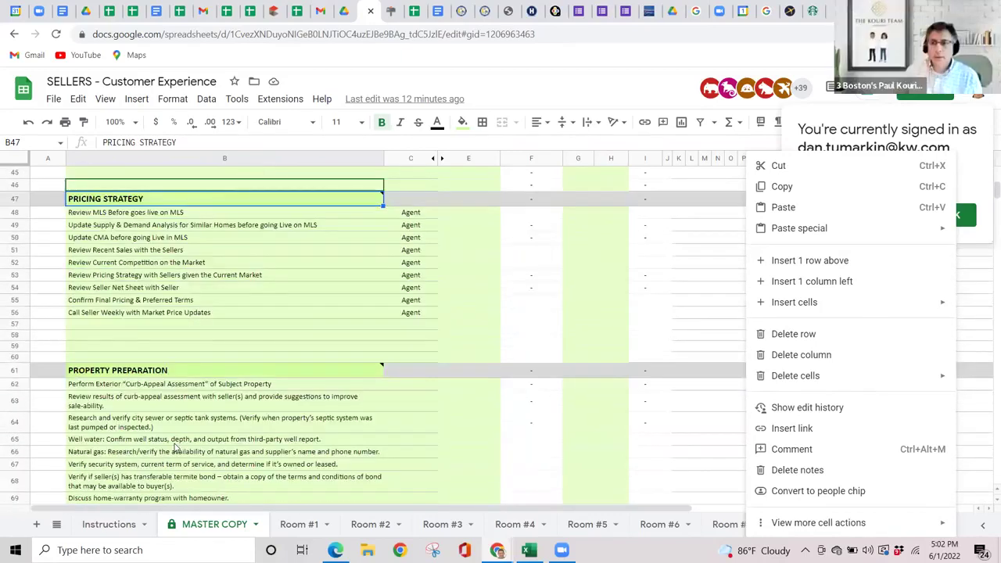
pyautogui.scroll(1, 175, 447)
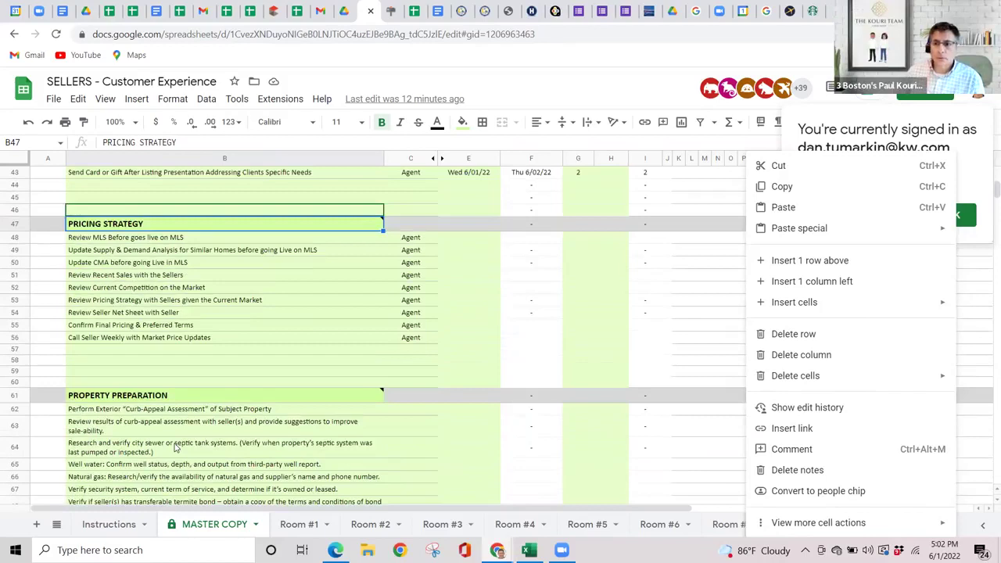
pyautogui.scroll(-5, 175, 448)
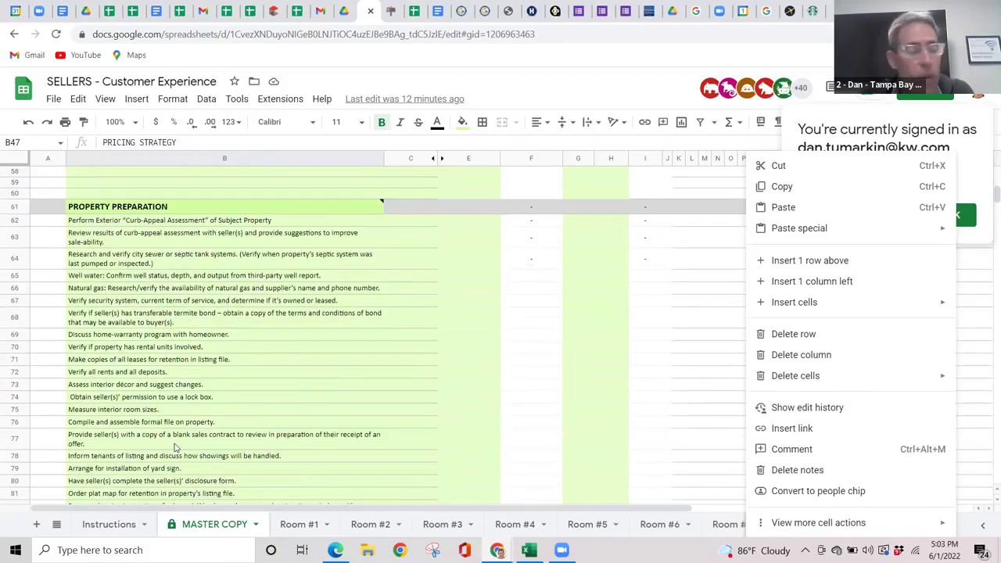
pyautogui.scroll(-1, 175, 447)
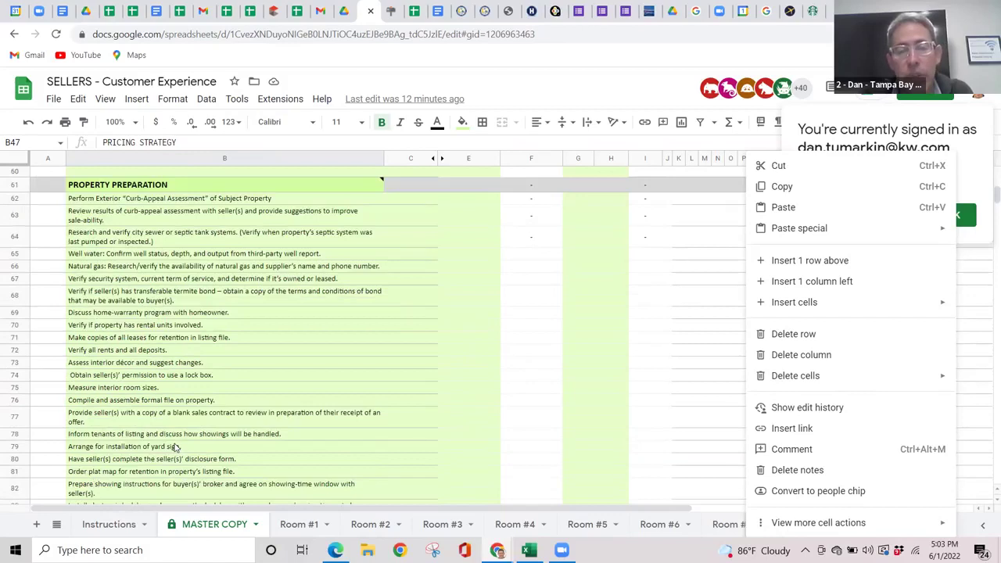
pyautogui.scroll(2, 175, 447)
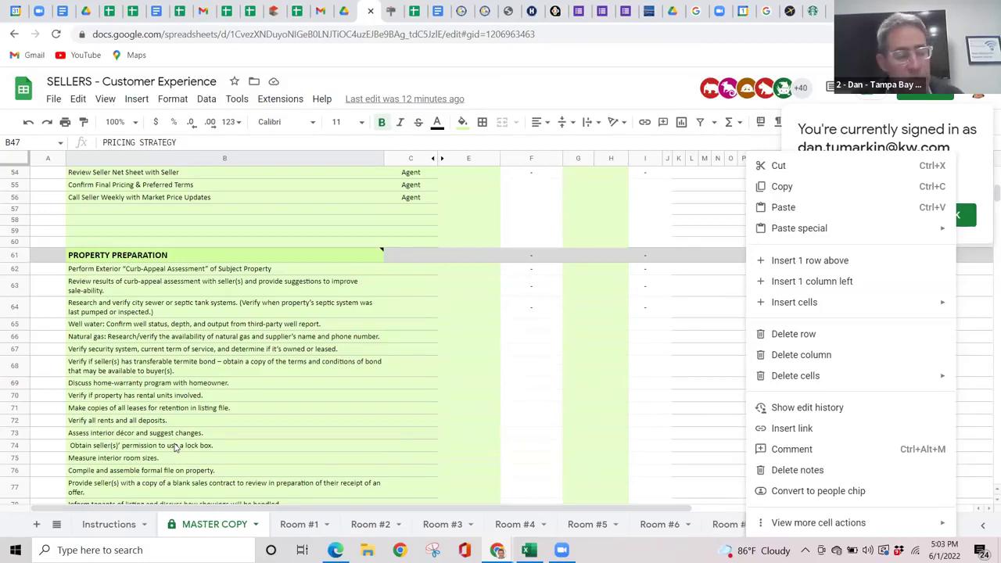
pyautogui.scroll(-2, 175, 447)
pyautogui.scroll(4, 175, 447)
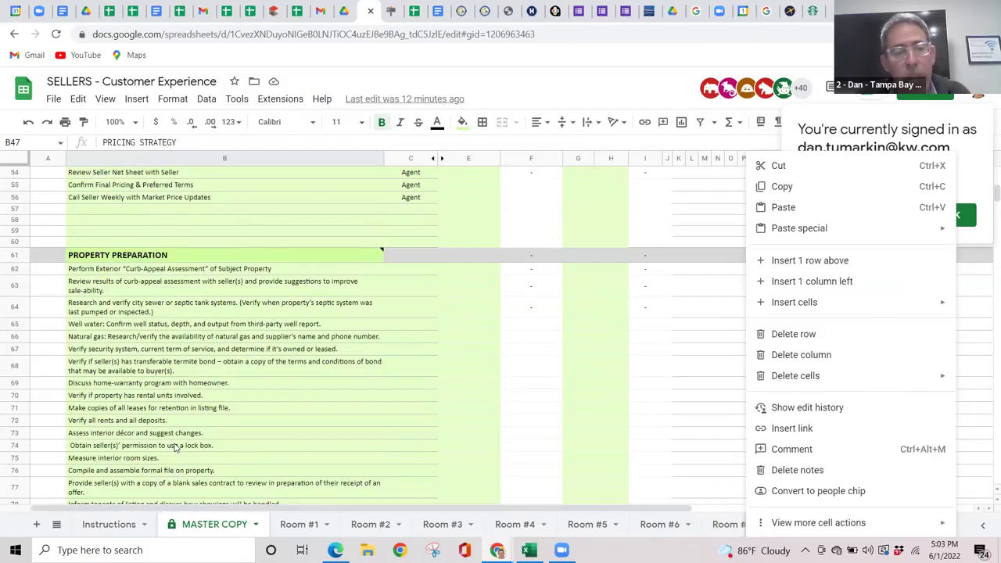
pyautogui.scroll(1, 175, 447)
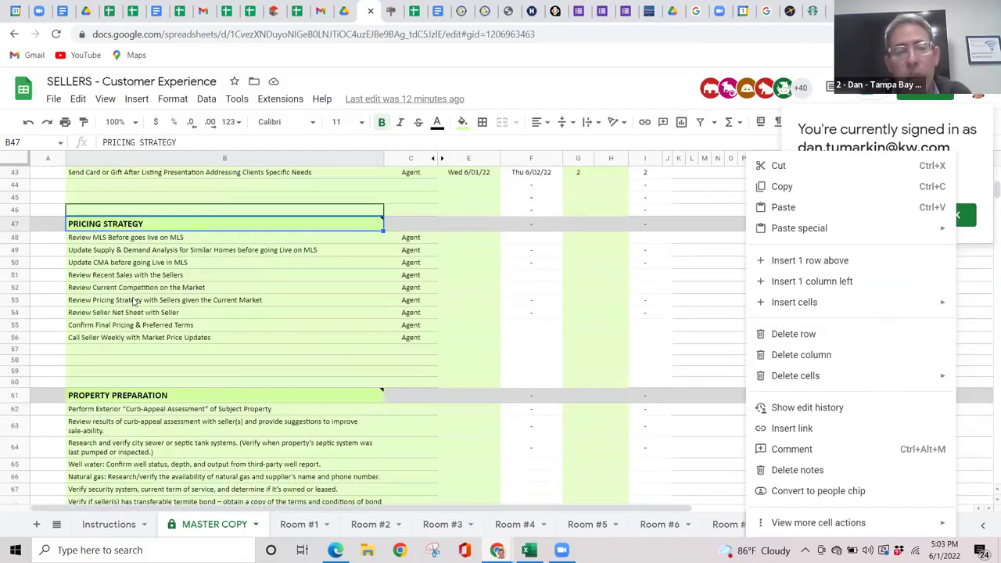
pyautogui.scroll(-5, 147, 442)
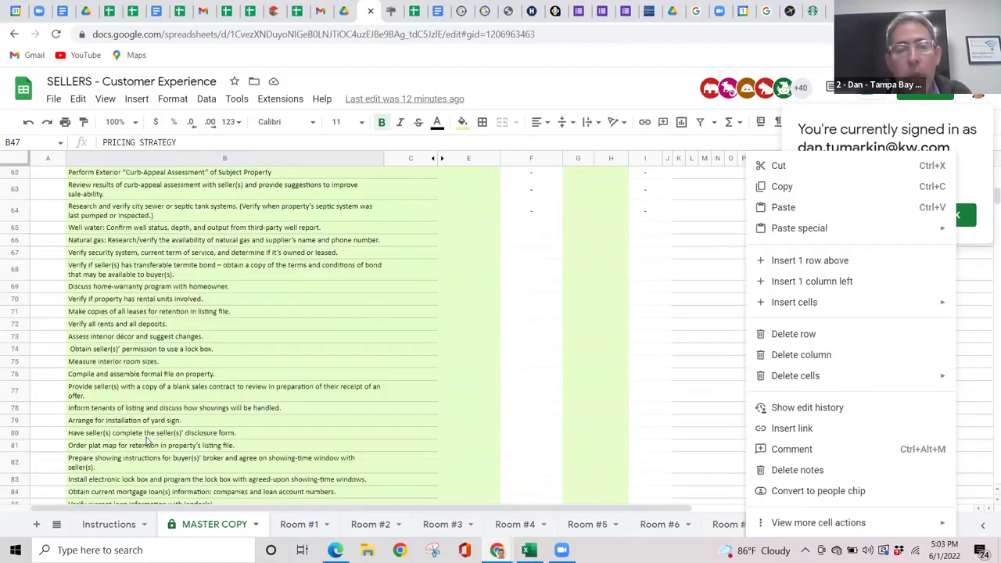
pyautogui.scroll(6, 146, 442)
pyautogui.scroll(3, 146, 442)
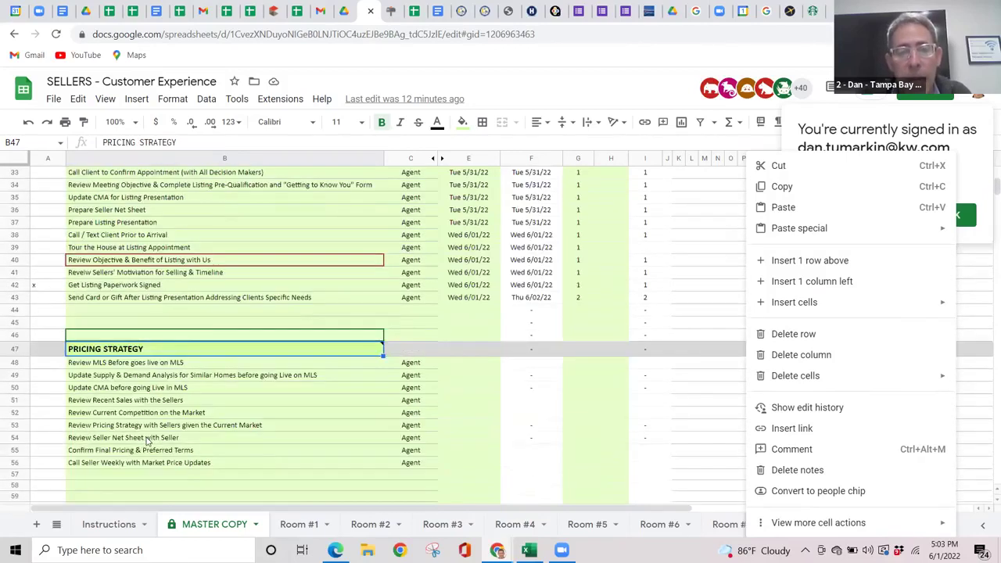
# Try to move a task row within the NEEDS ANALYSIS section around rows 39 and 40, declining the protected-range edit.
pyautogui.scroll(1, 146, 441)
pyautogui.scroll(1, 146, 442)
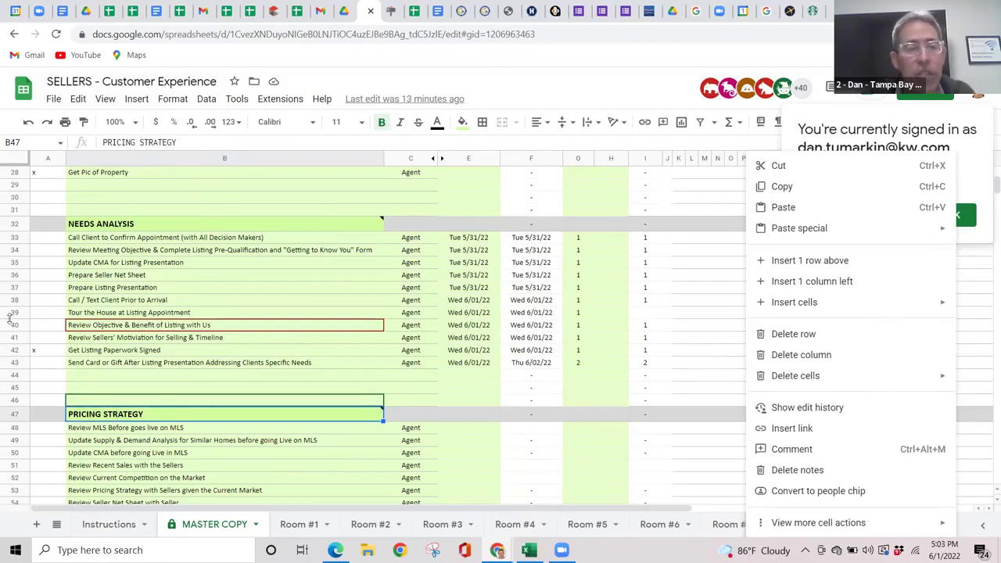
pyautogui.rightClick(14, 312)
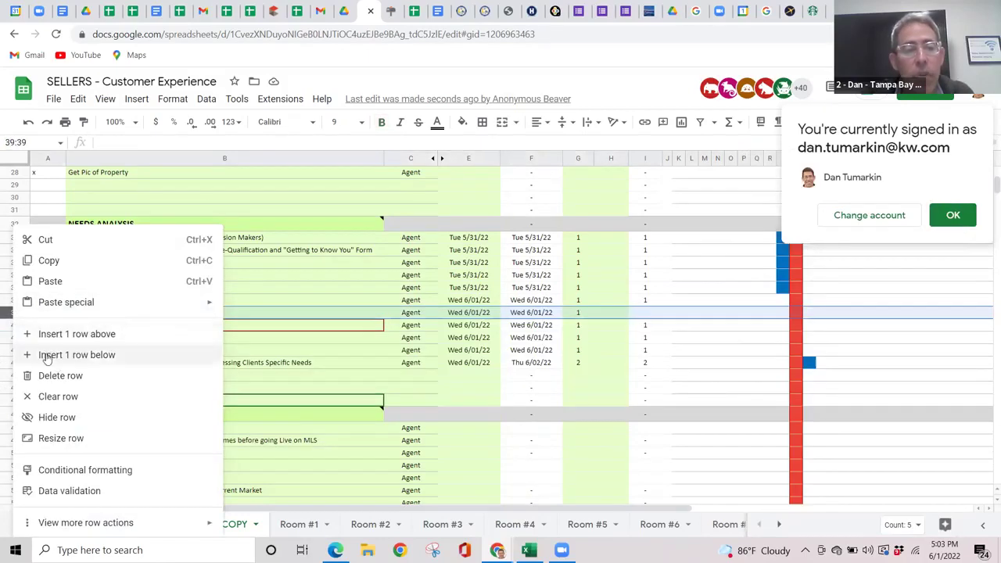
pyautogui.click(11, 312)
pyautogui.moveTo(11, 311); pyautogui.dragTo(531, 349)
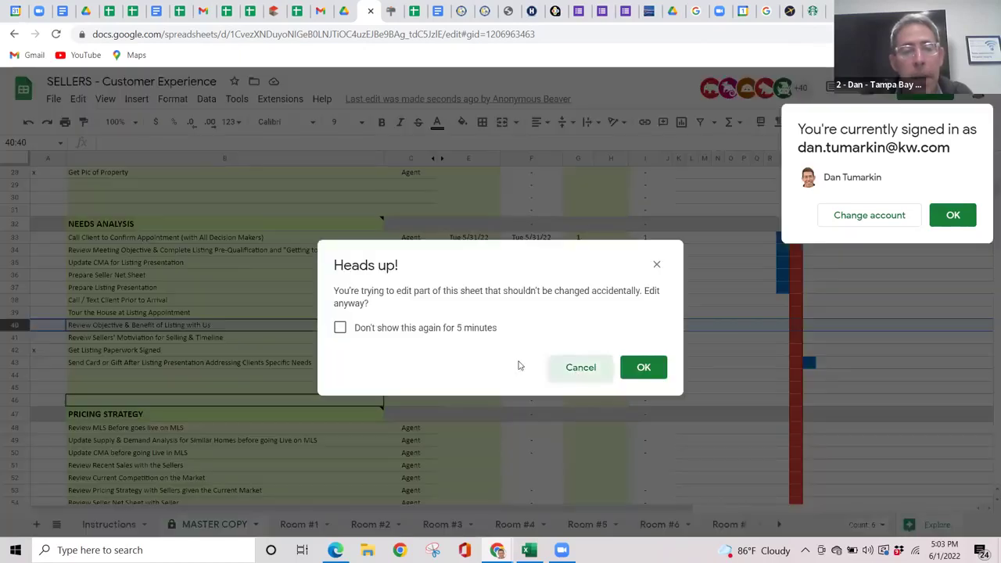
pyautogui.click(210, 340)
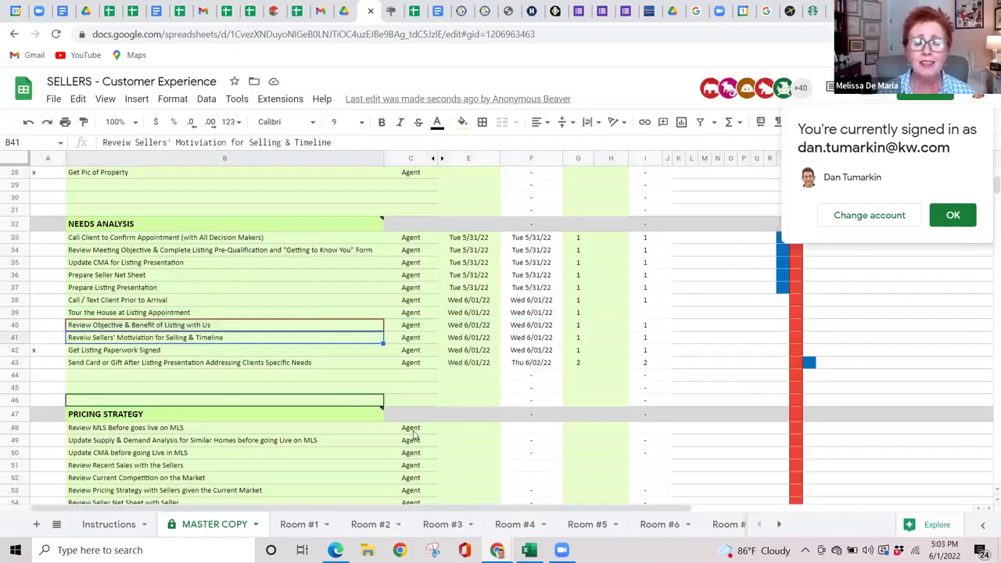